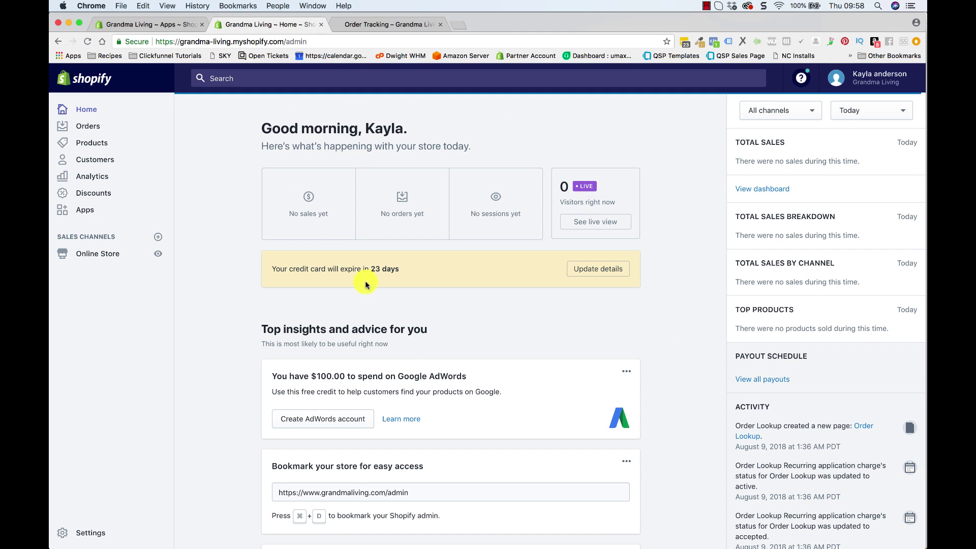
Examine the storefront's Order Tracking page and its header navigation, switching between it and the store admin
click(369, 25)
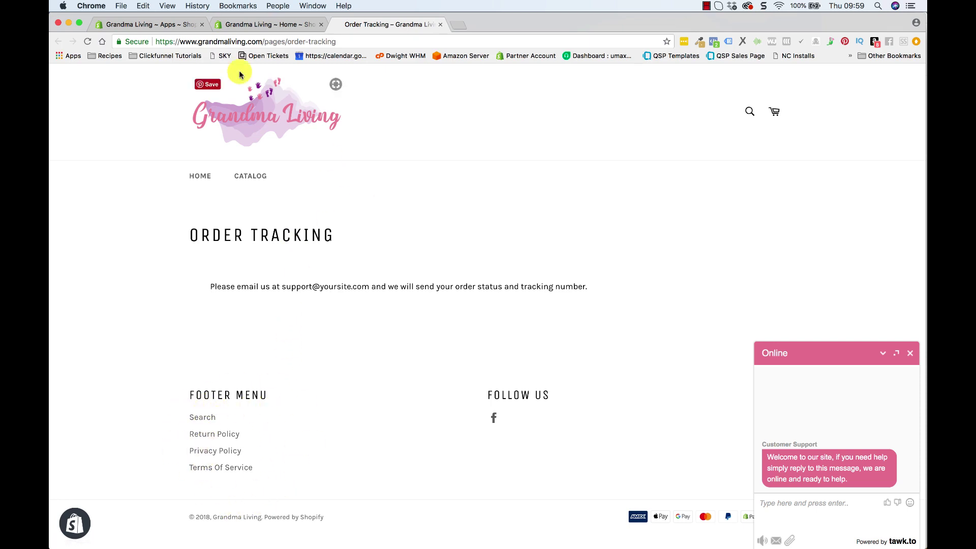
click(238, 25)
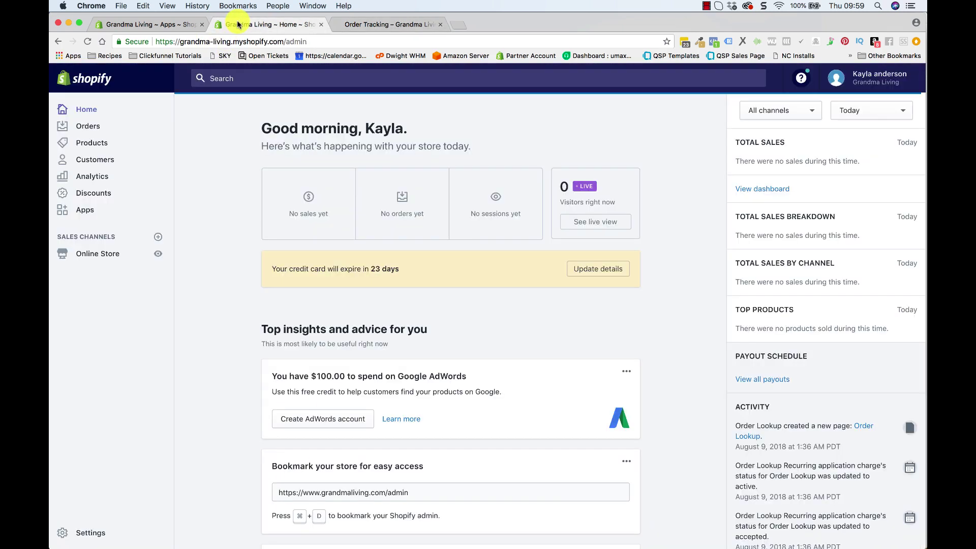
click(400, 26)
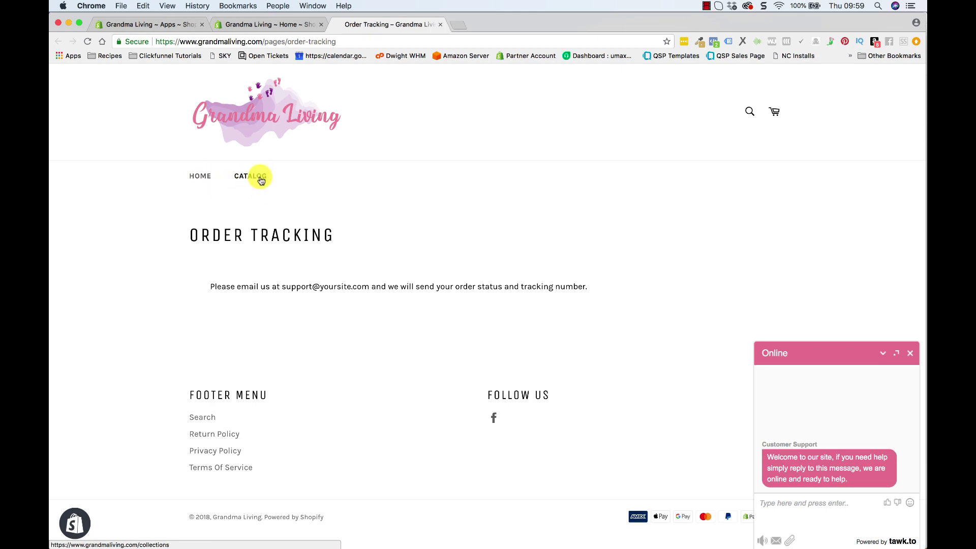
click(277, 26)
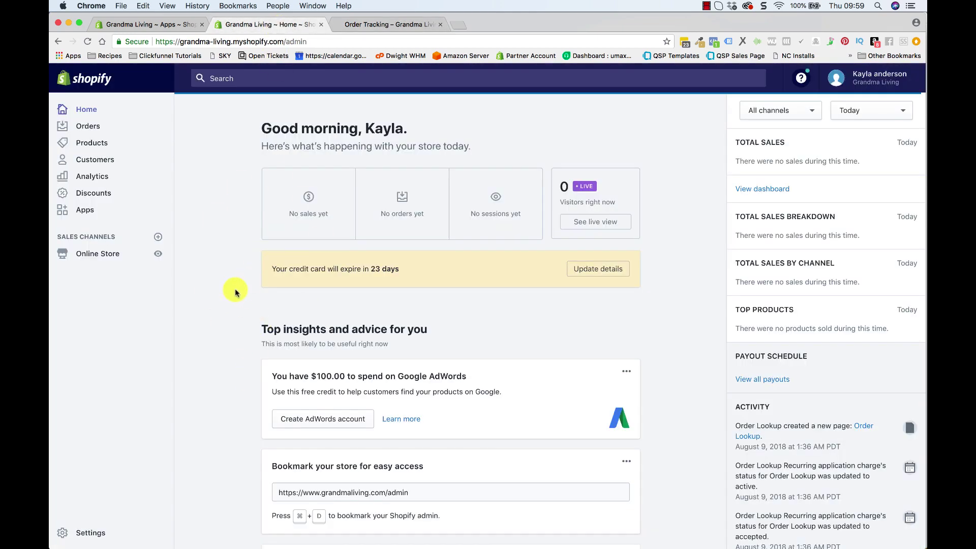
Open the Navigation settings of the online store
click(96, 257)
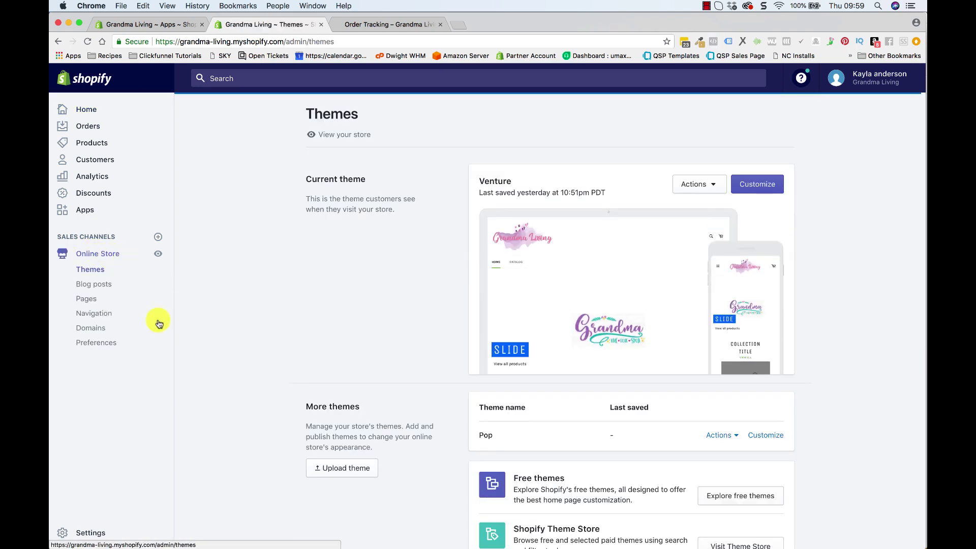
click(101, 319)
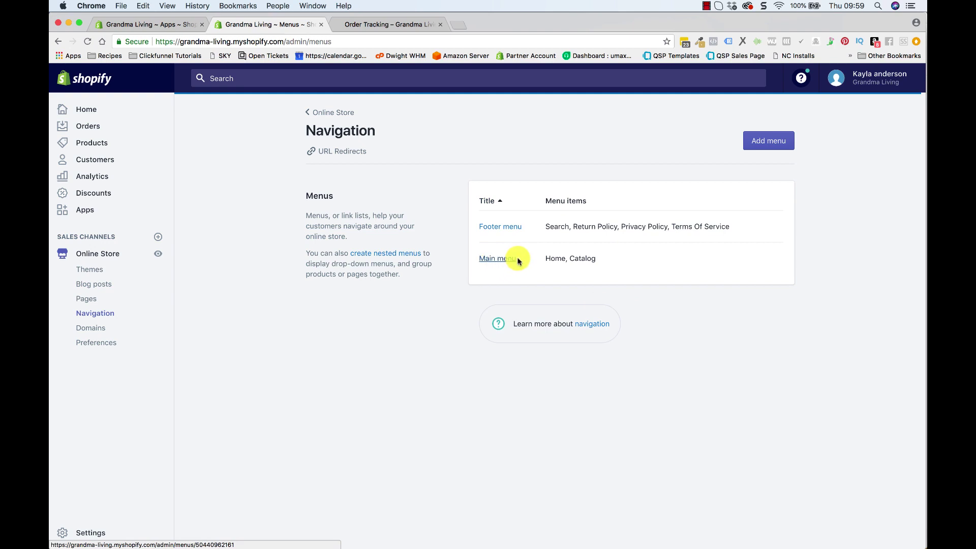
click(765, 147)
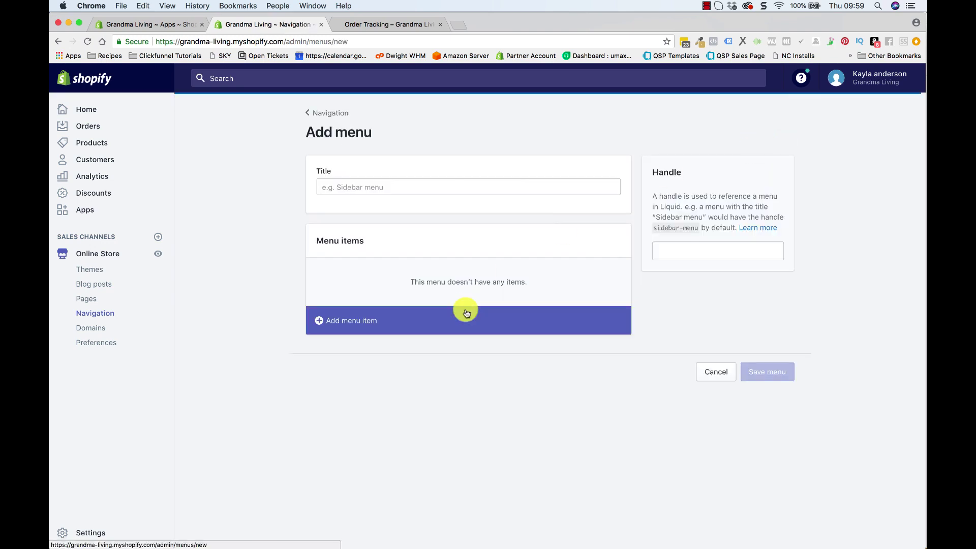
click(333, 186)
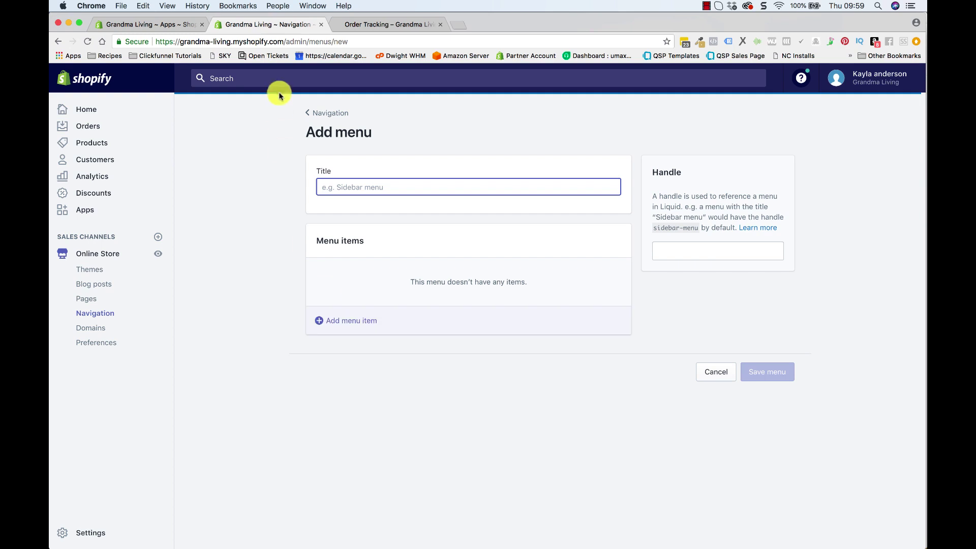
click(324, 112)
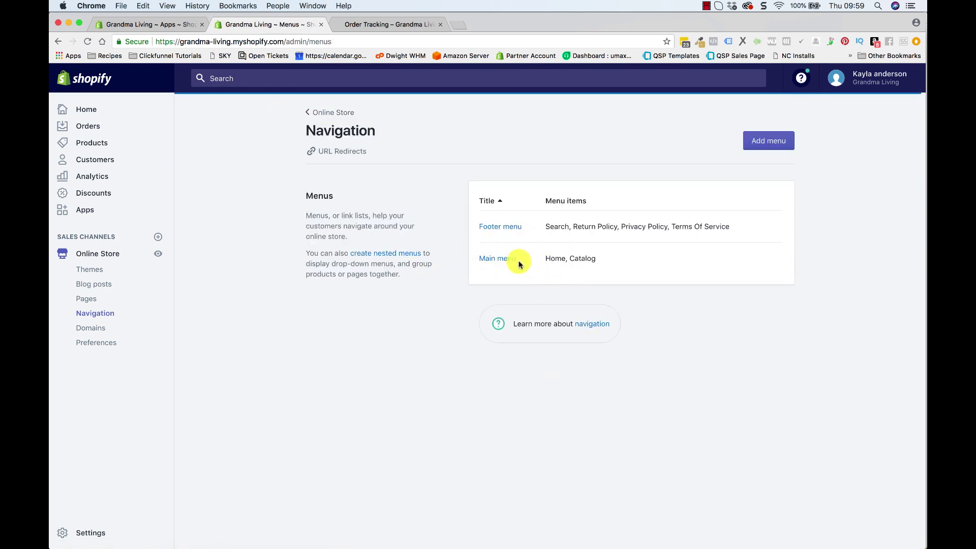
Open the Main menu for editing and remove its Catalog and Home items
click(490, 261)
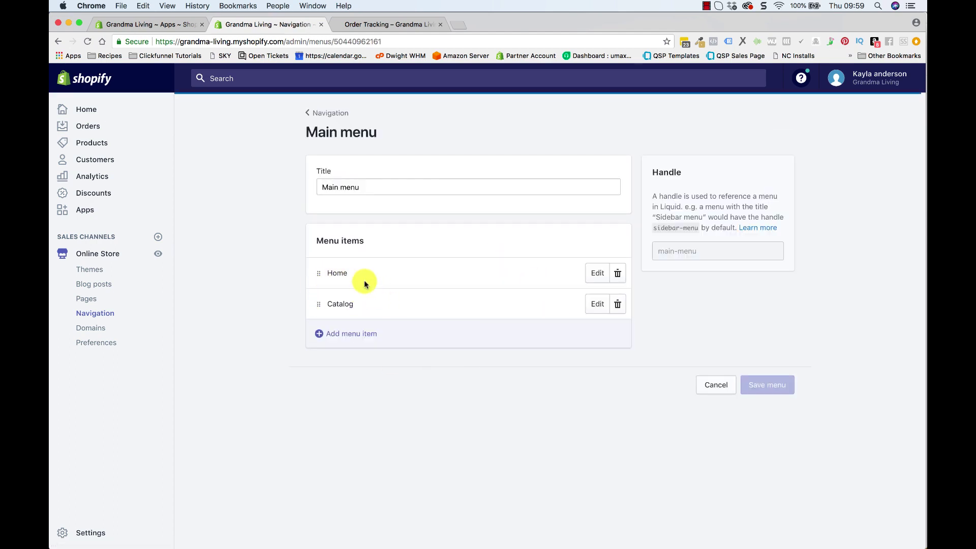
click(618, 305)
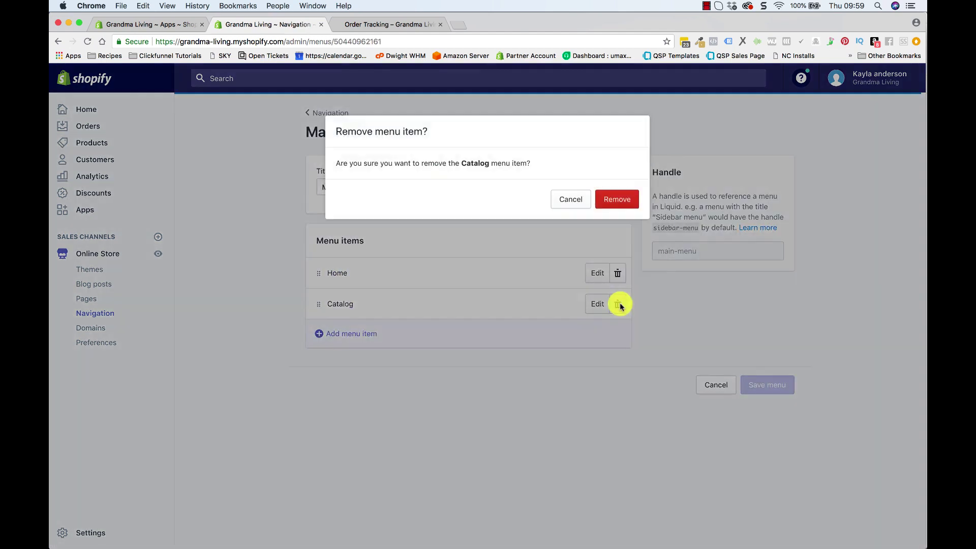
click(628, 201)
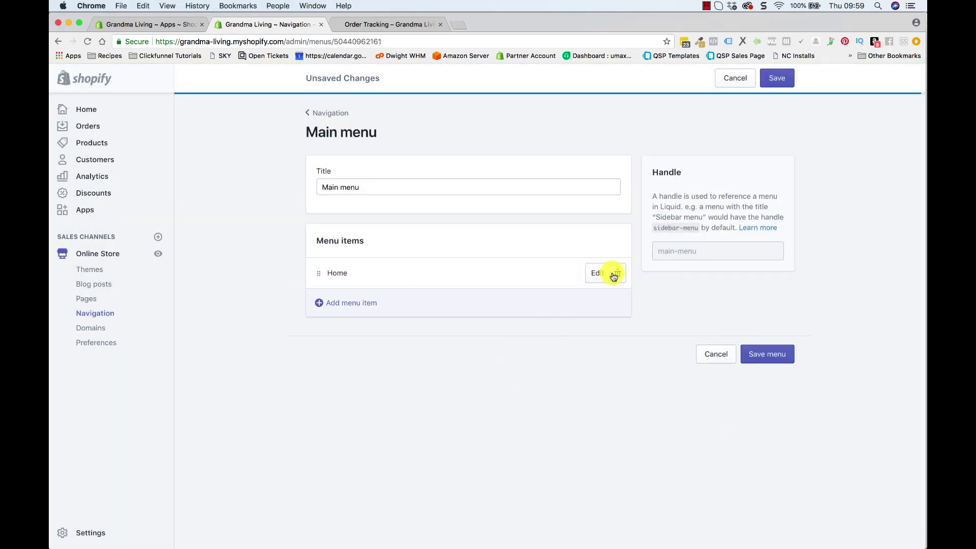
click(616, 274)
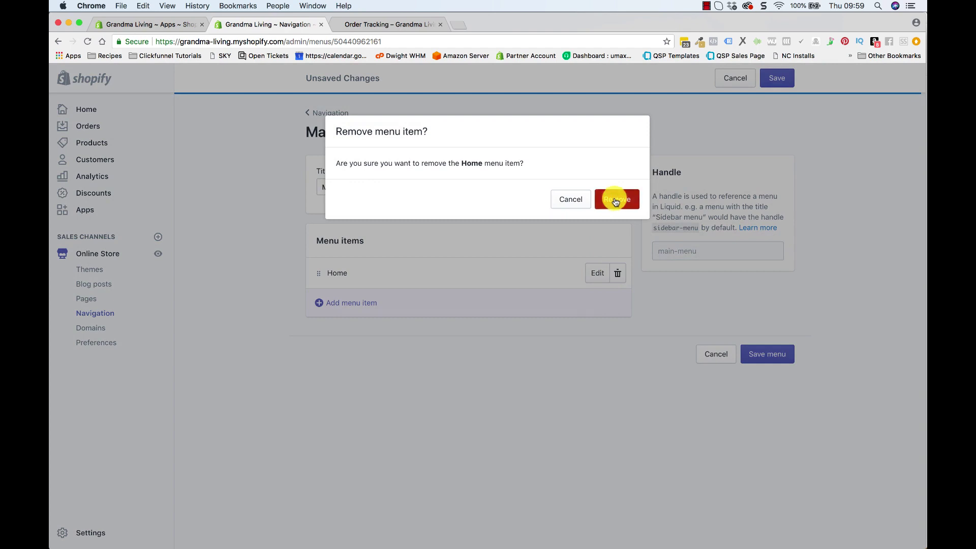
click(616, 200)
Add a menu item named Home to the Main menu, linked to the Home page
click(321, 318)
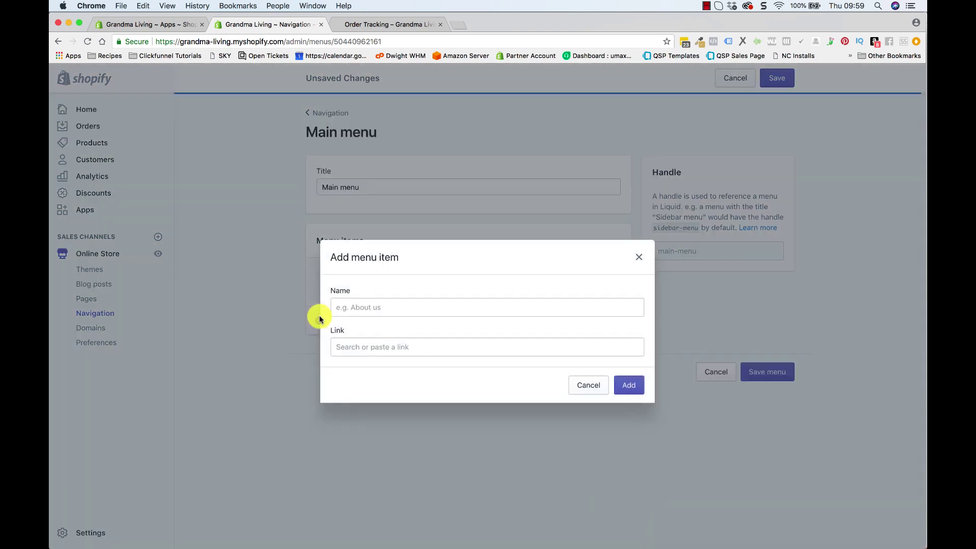
click(342, 303)
text(Ho)
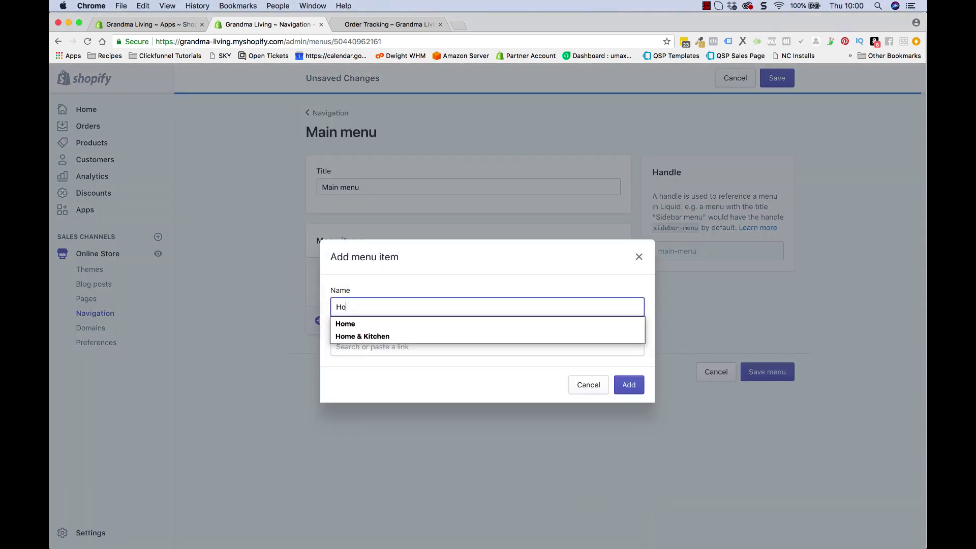
text(me)
click(341, 320)
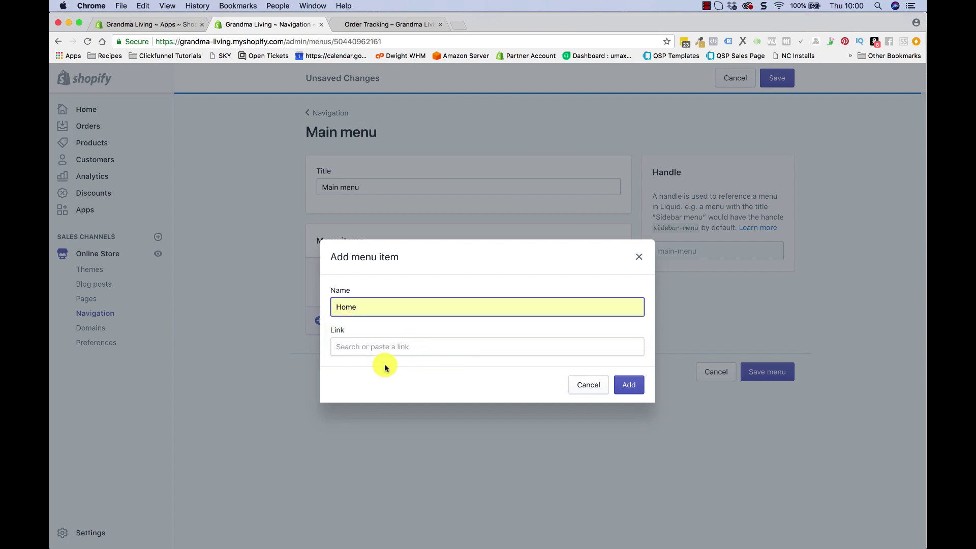
click(346, 347)
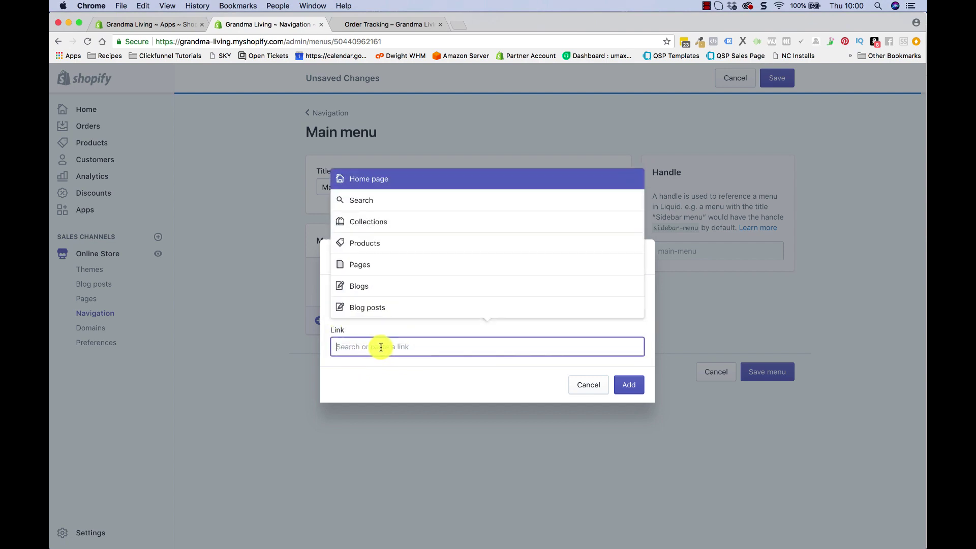
click(371, 182)
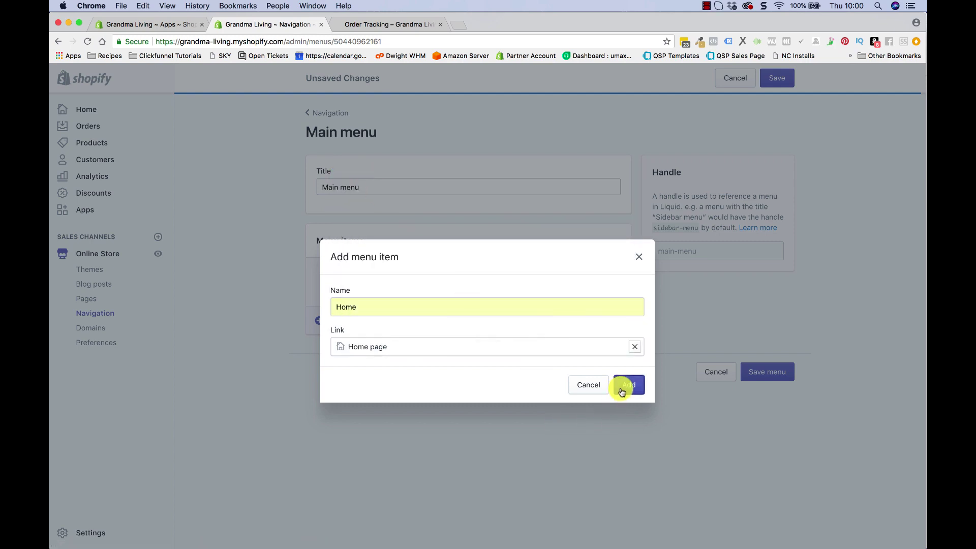
click(622, 390)
Start a new Main menu item named Catalog and link it to All Collections
click(319, 303)
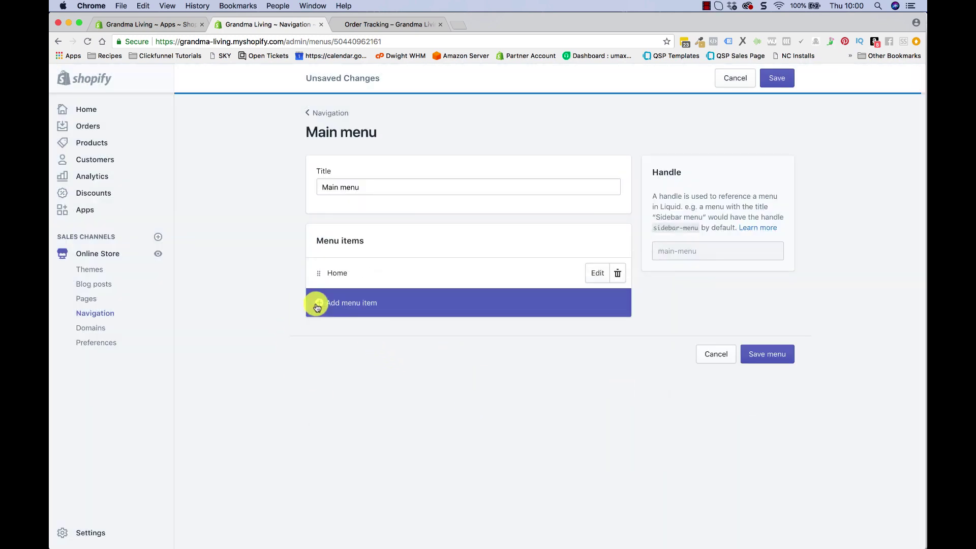
click(335, 308)
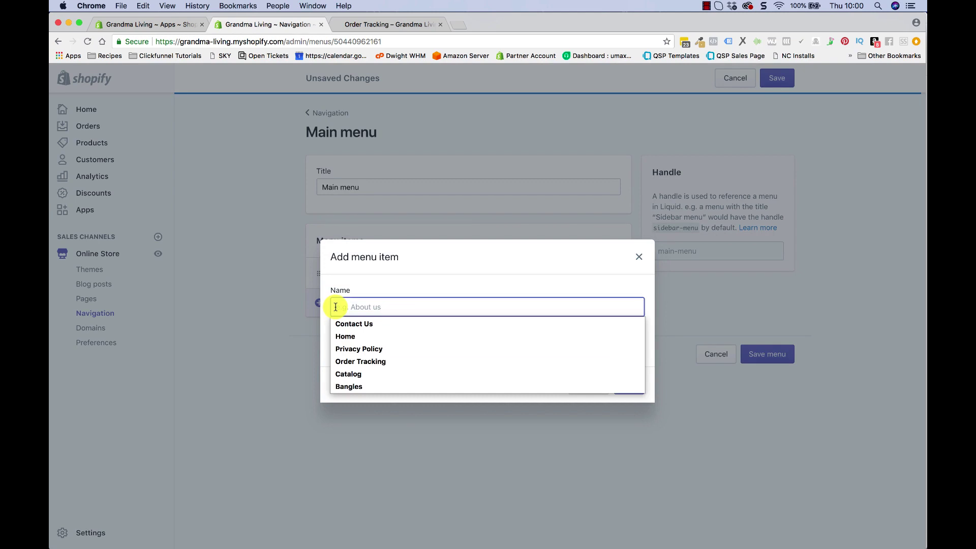
text(Ca)
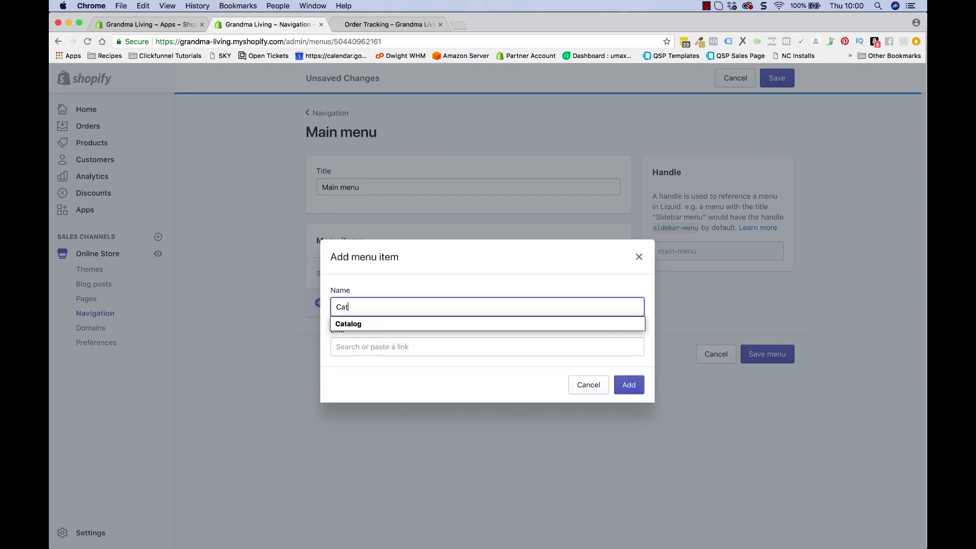
text(t)
click(349, 323)
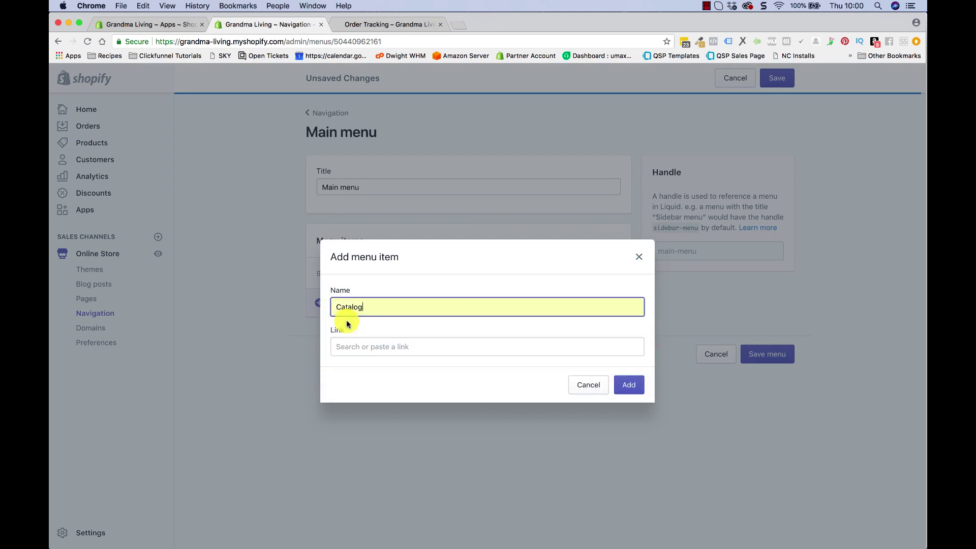
click(349, 347)
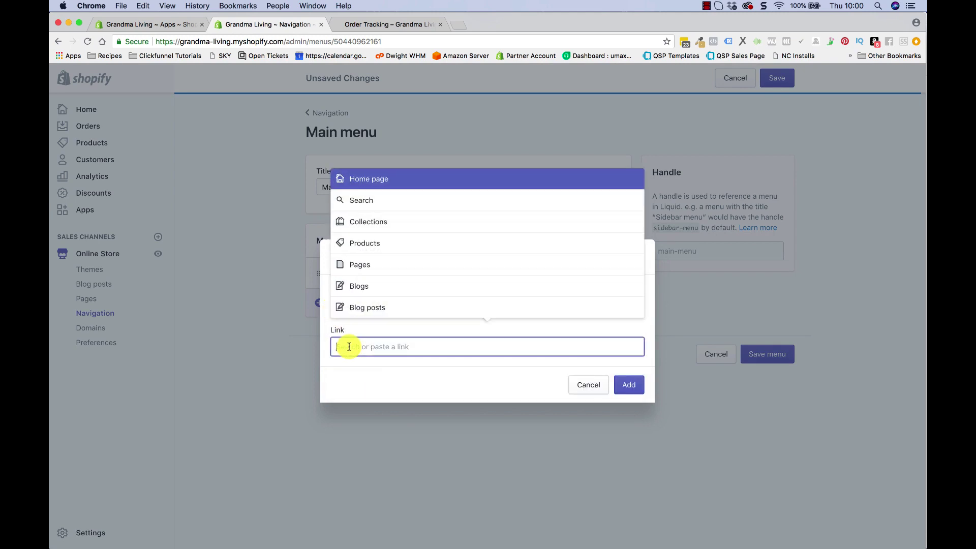
click(360, 224)
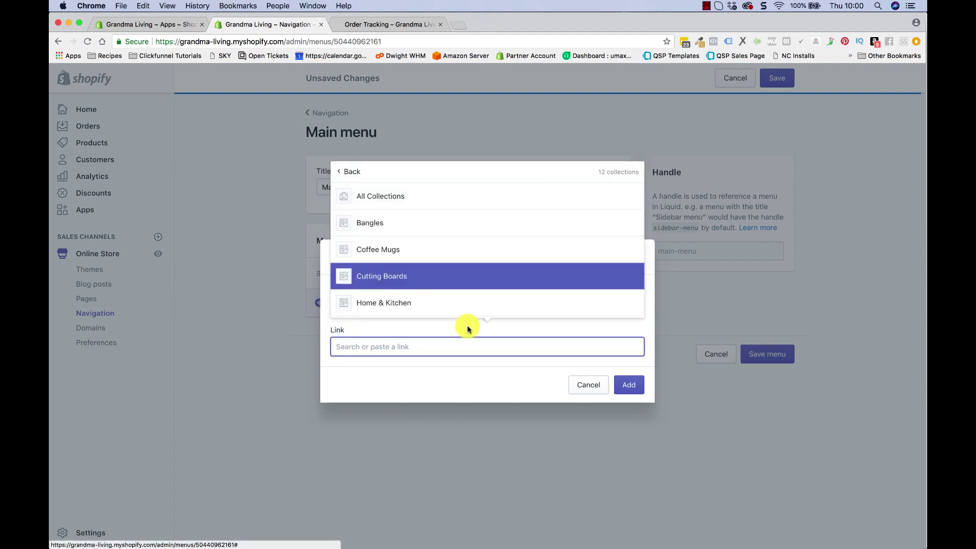
click(404, 199)
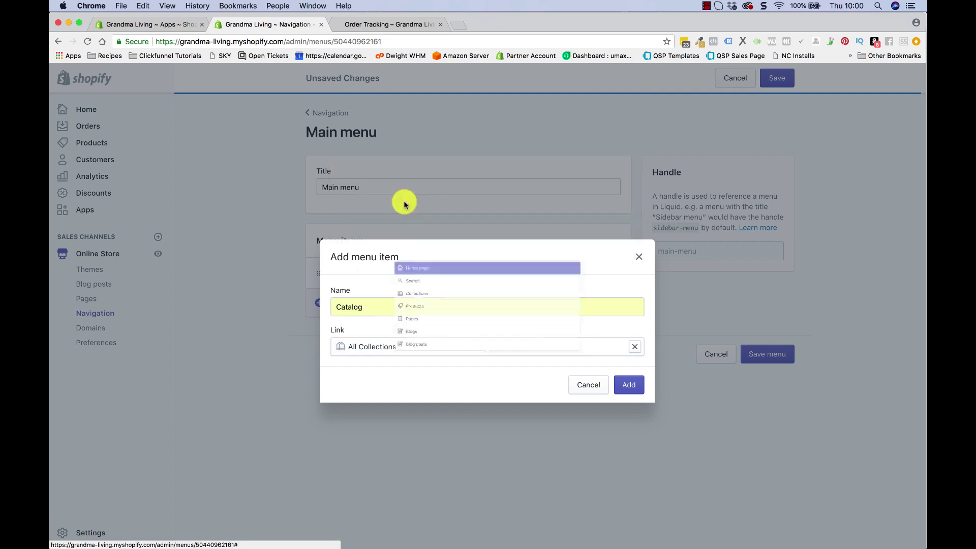
Clear the Catalog item's link, choose All Collections again and add the item to the menu
click(635, 347)
click(368, 411)
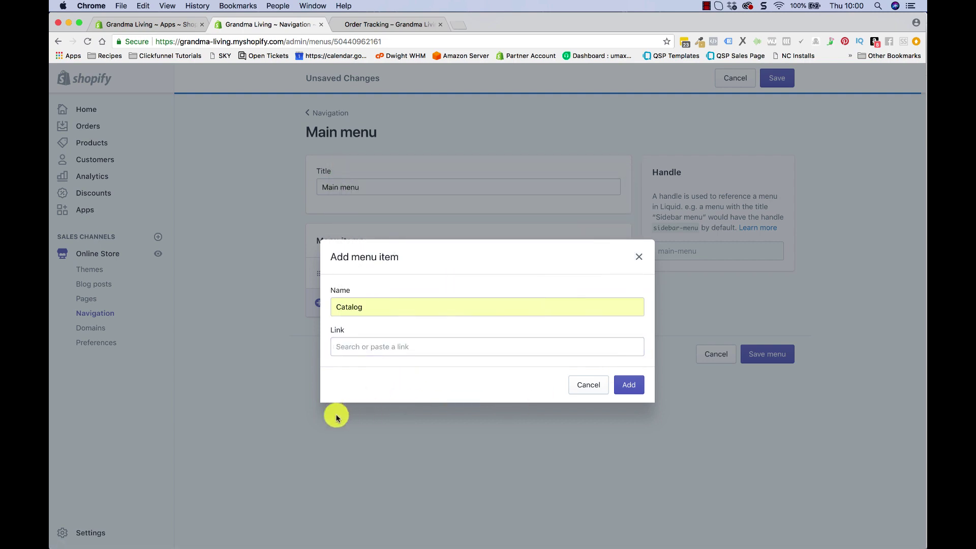
click(349, 345)
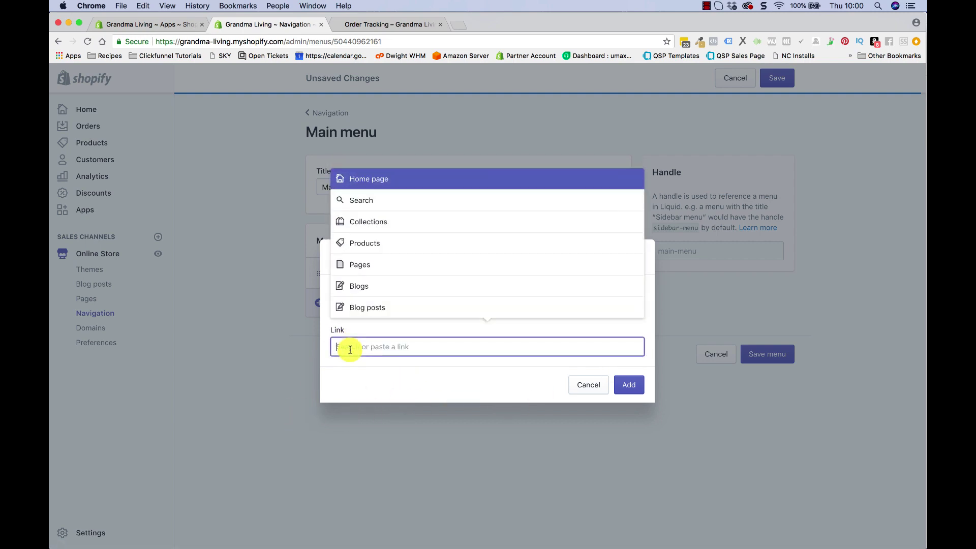
click(380, 222)
click(366, 198)
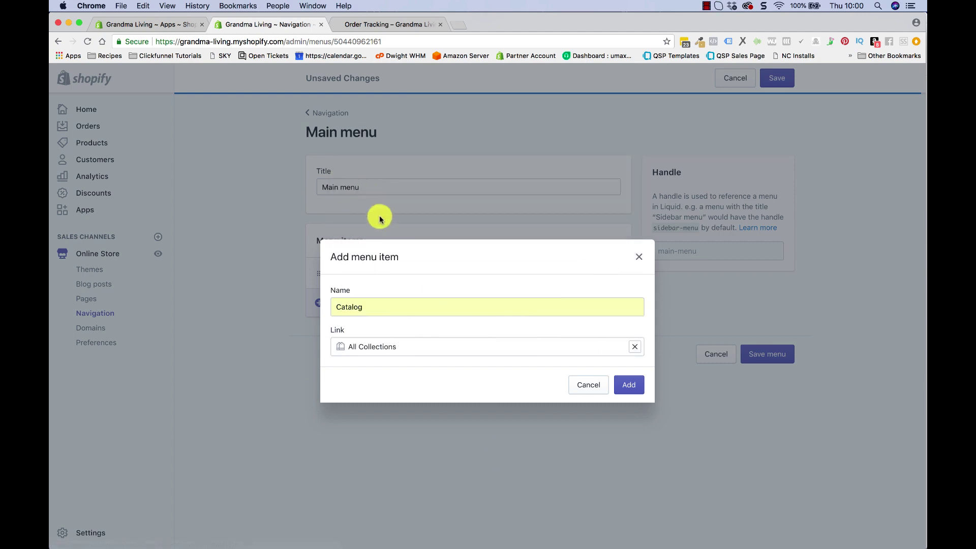
click(631, 386)
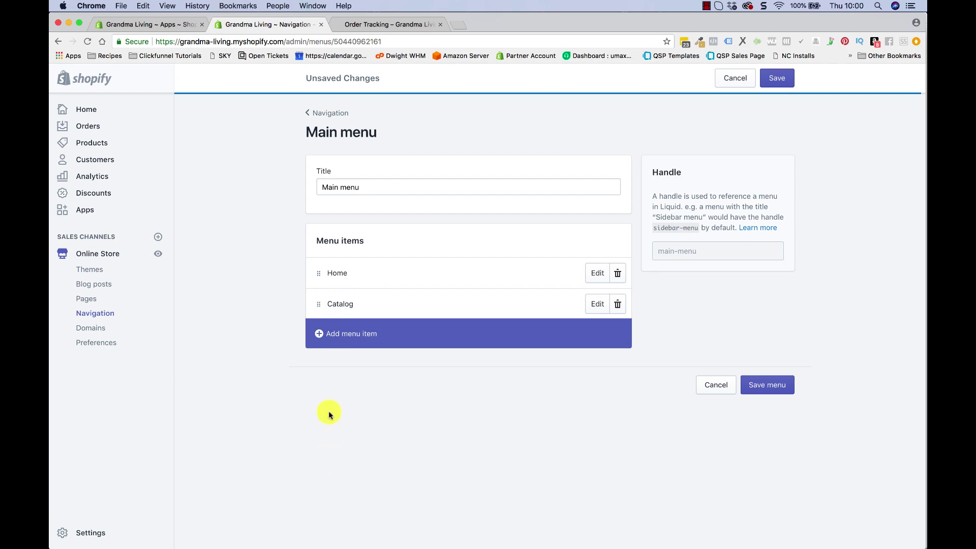
Add a Main menu item linked to the Home & Kitchen collection, using the collection's name as its name
click(319, 335)
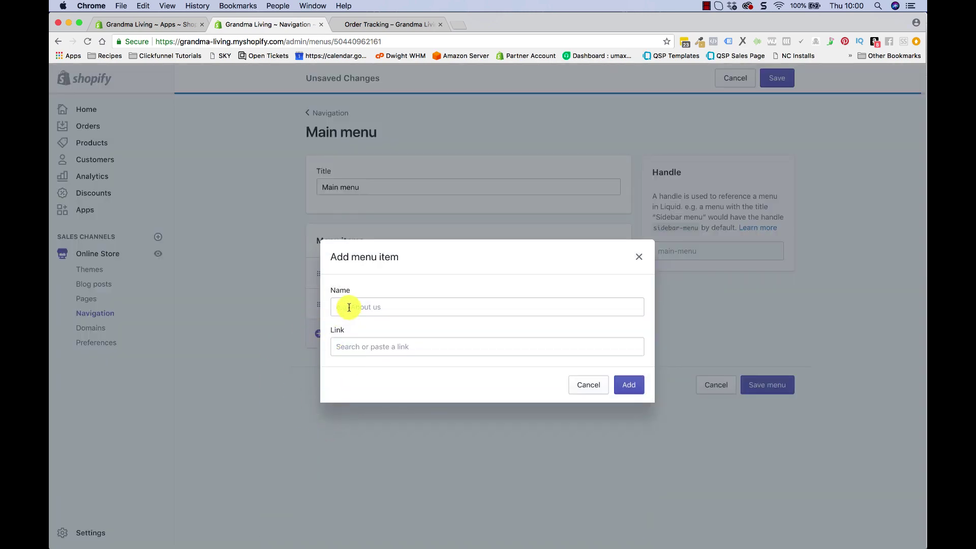
click(337, 350)
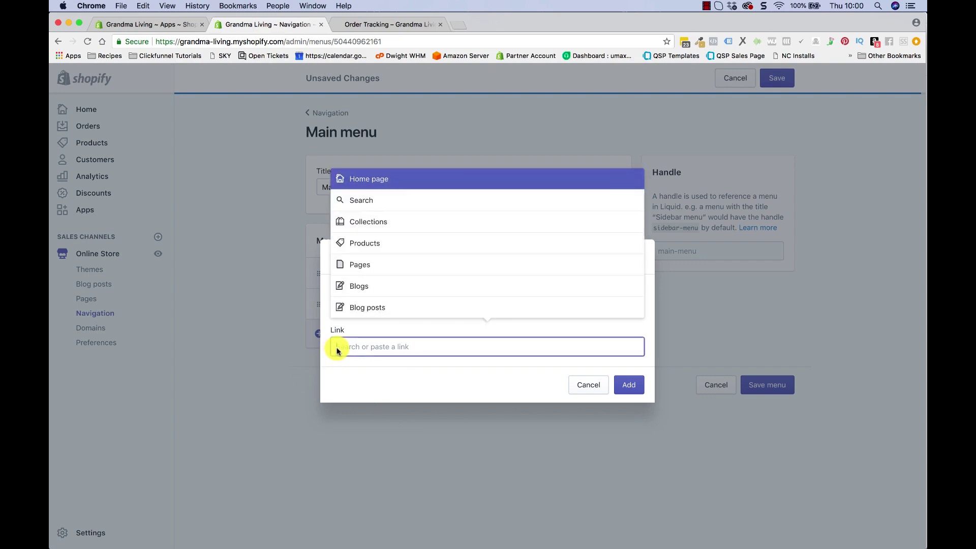
click(354, 227)
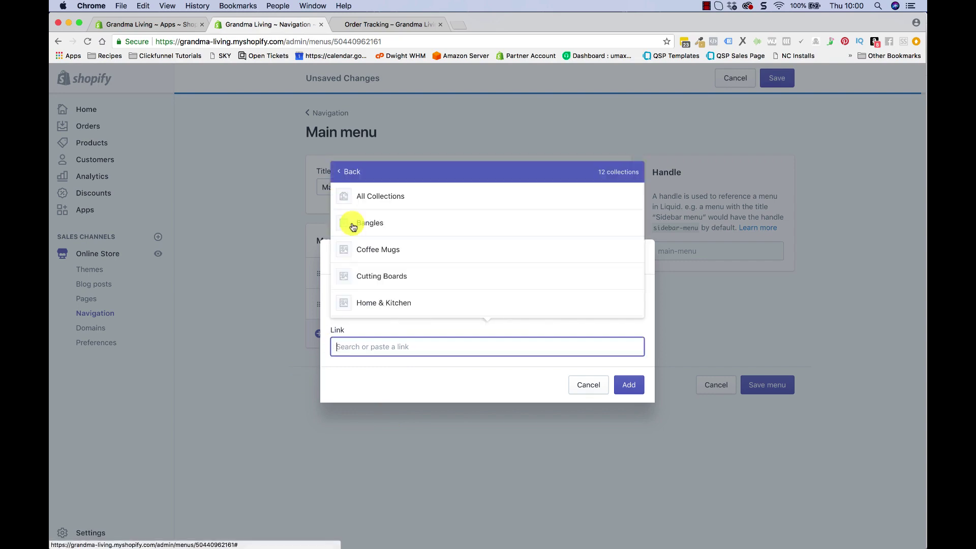
scroll(401, 261, down, 3)
click(370, 259)
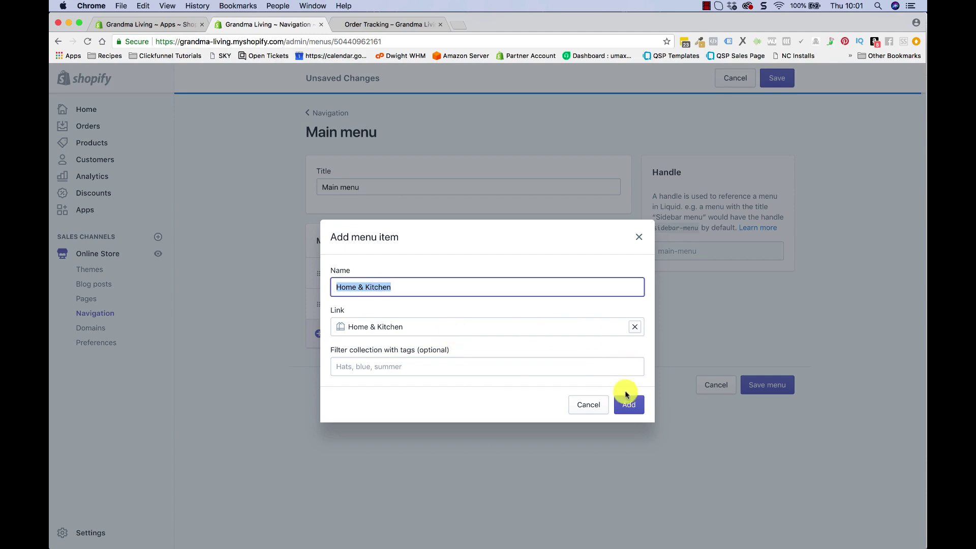
click(628, 404)
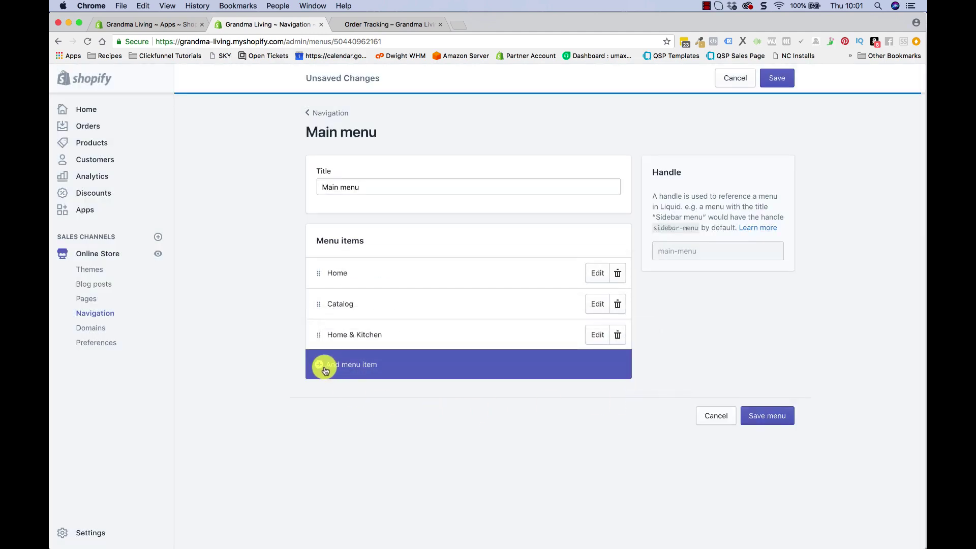
Add a Main menu item linked to the Jewelry collection, keeping the collection's name as the item name
click(325, 367)
click(372, 347)
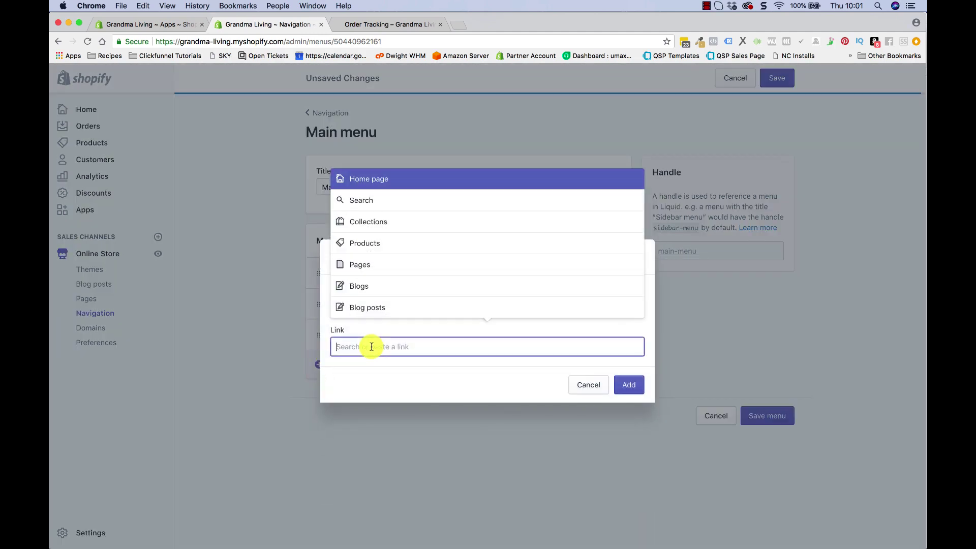
click(381, 223)
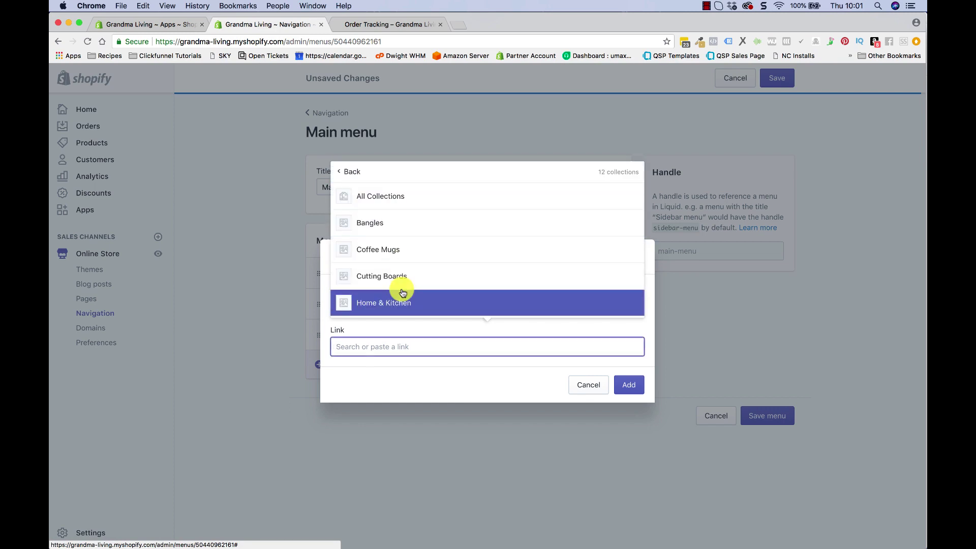
scroll(400, 258, down, 4)
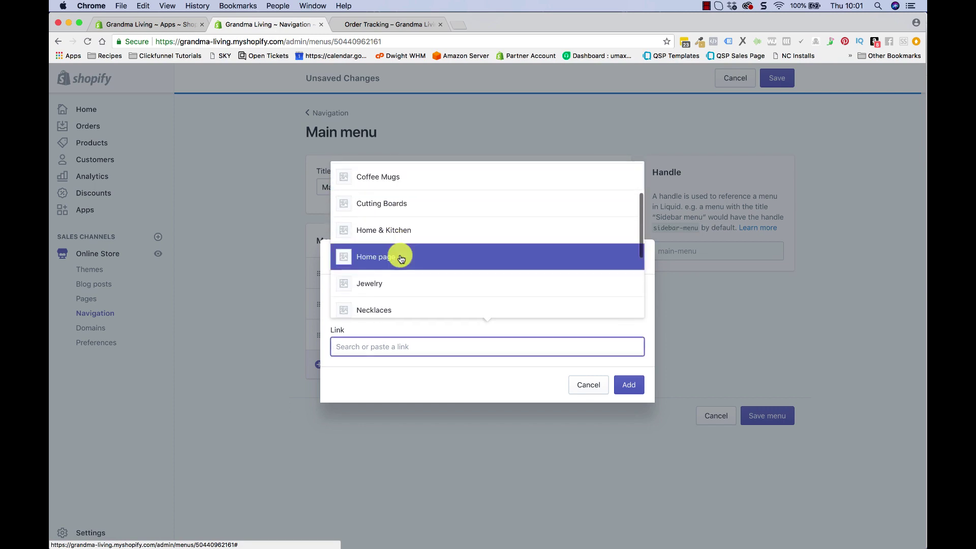
click(400, 258)
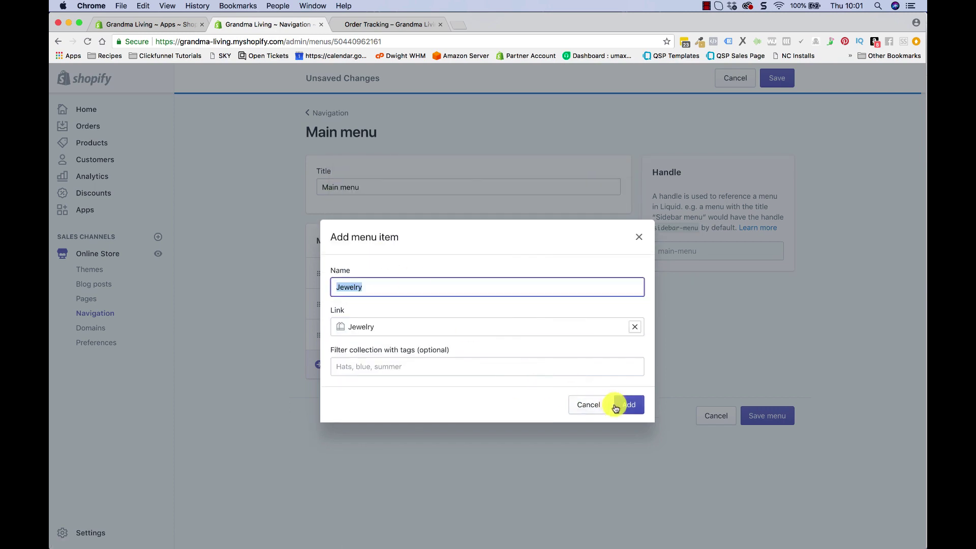
click(619, 404)
Add a Main menu item linked to the Phone Accessories collection, keeping the collection's name as the item name
click(319, 410)
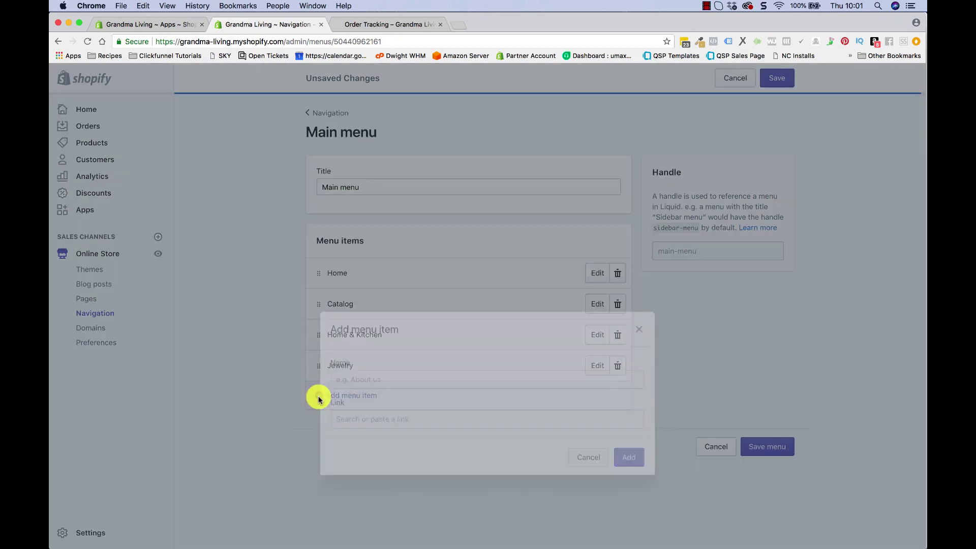
click(348, 346)
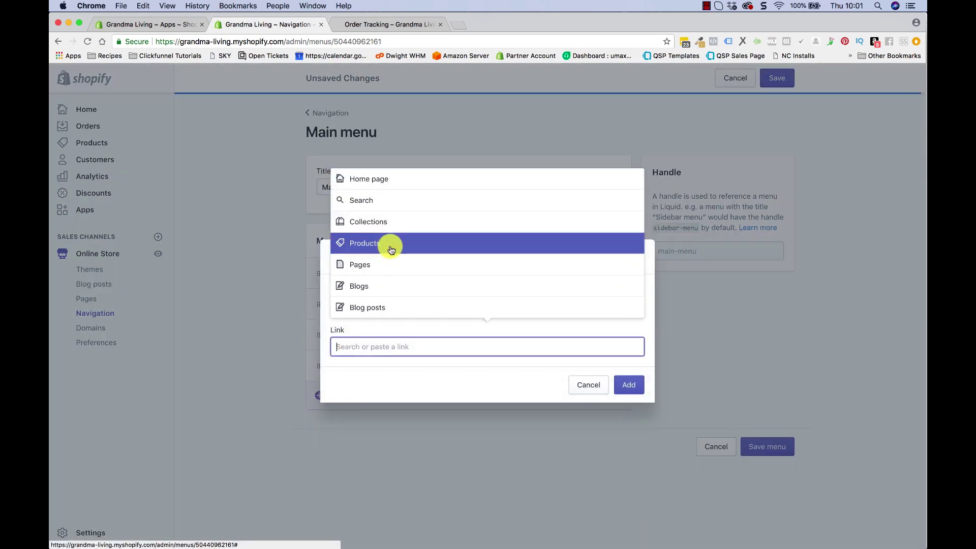
click(388, 222)
scroll(410, 301, down, 5)
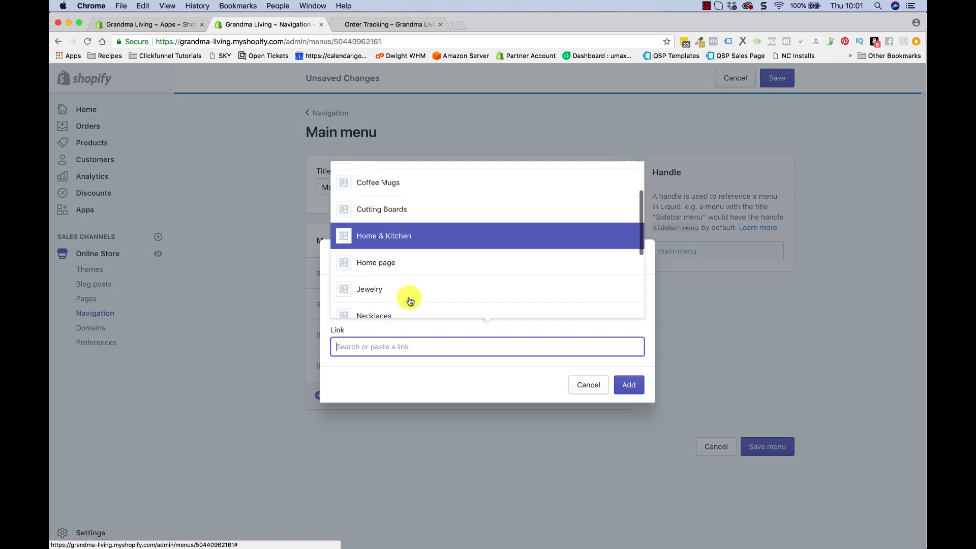
scroll(409, 301, down, 1)
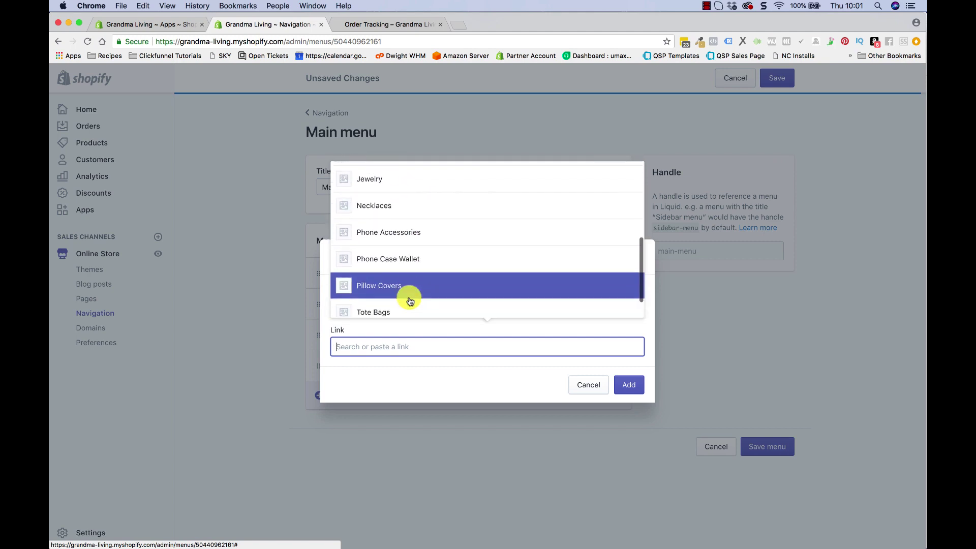
click(392, 224)
click(629, 406)
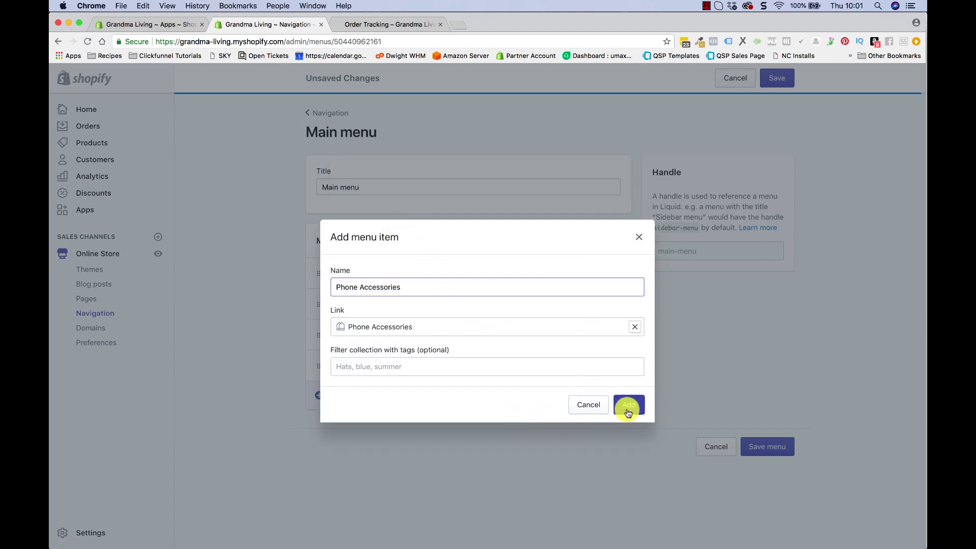
scroll(508, 411, down, 1)
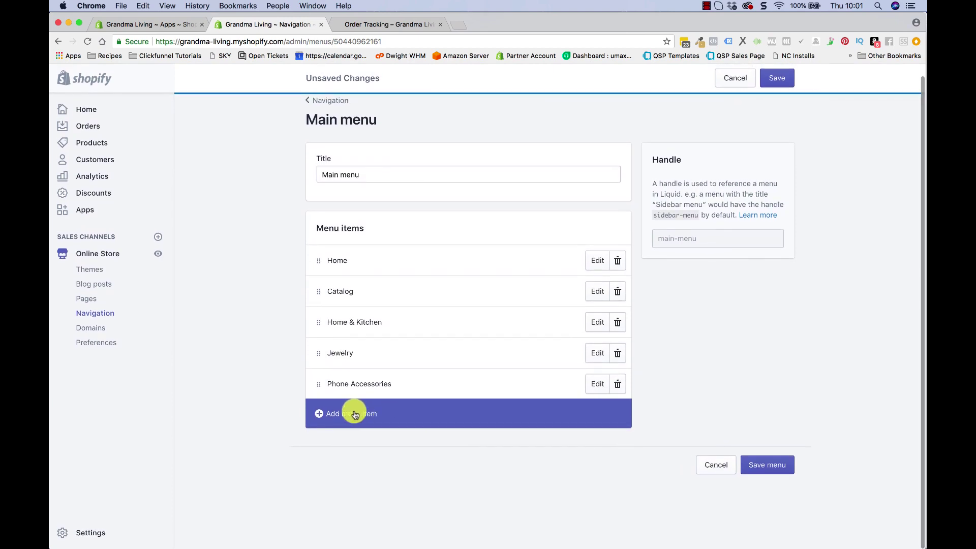
click(323, 414)
click(361, 345)
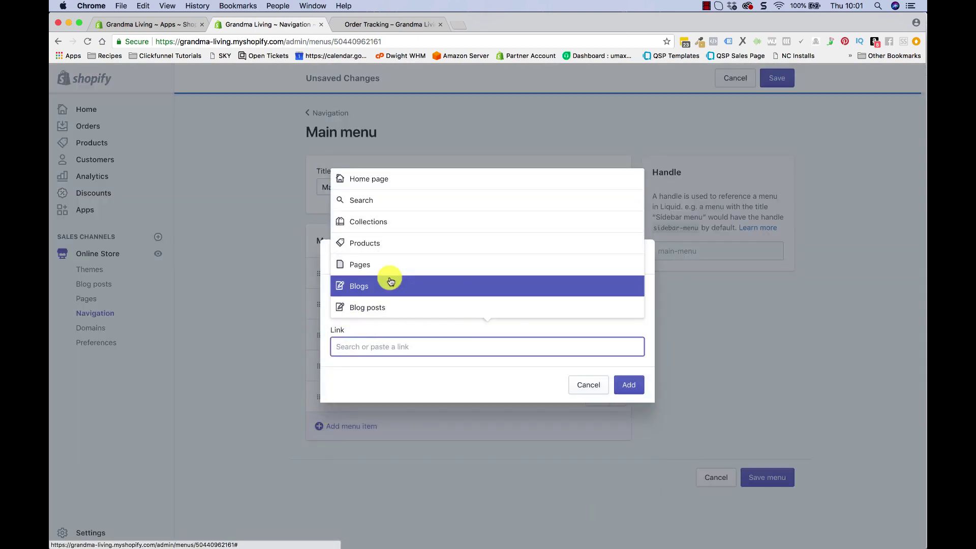
click(377, 231)
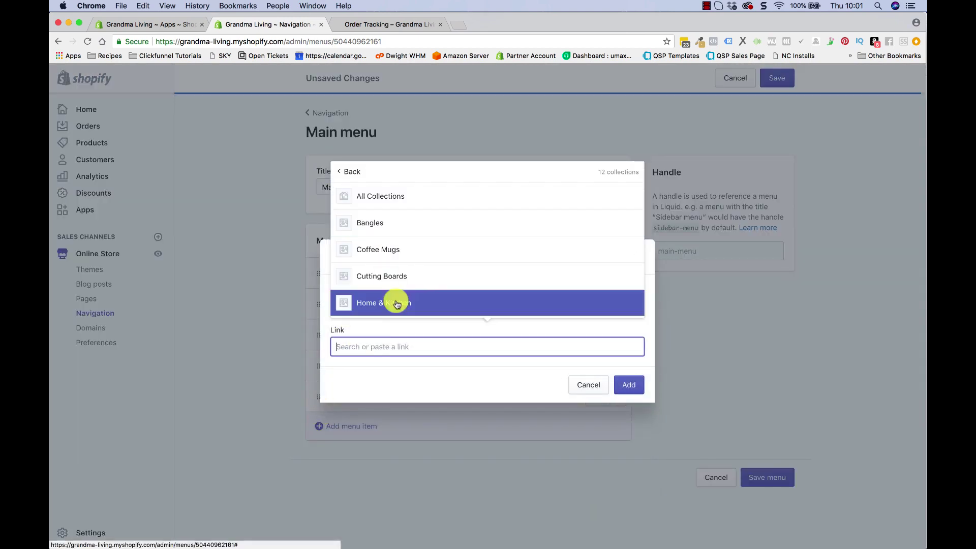
scroll(414, 283, down, 3)
scroll(414, 284, down, 6)
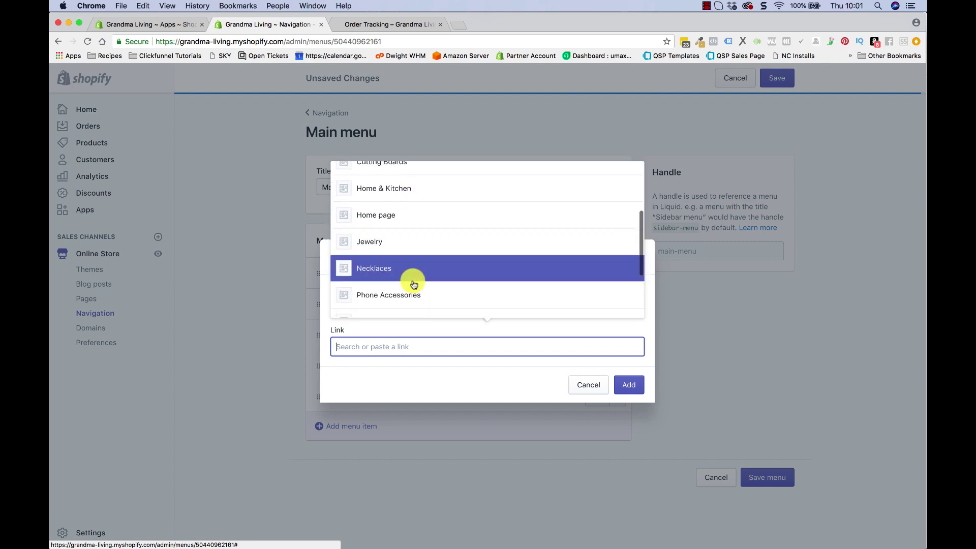
scroll(414, 283, down, 1)
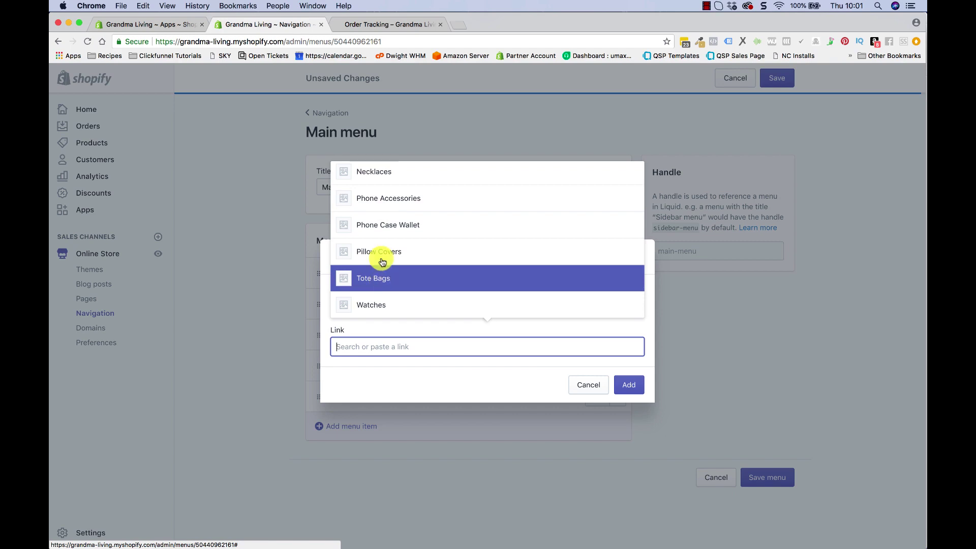
scroll(382, 224, up, 4)
scroll(382, 219, up, 3)
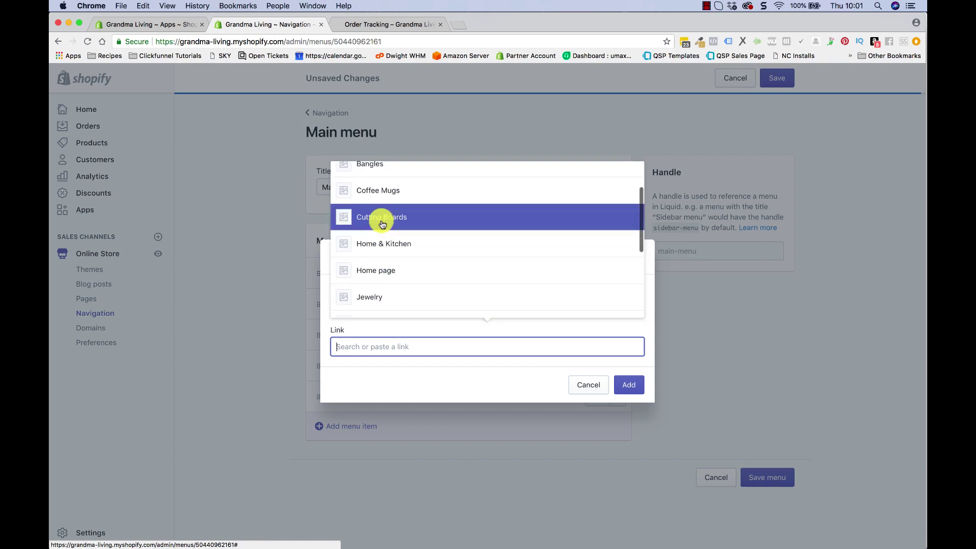
click(279, 283)
click(639, 256)
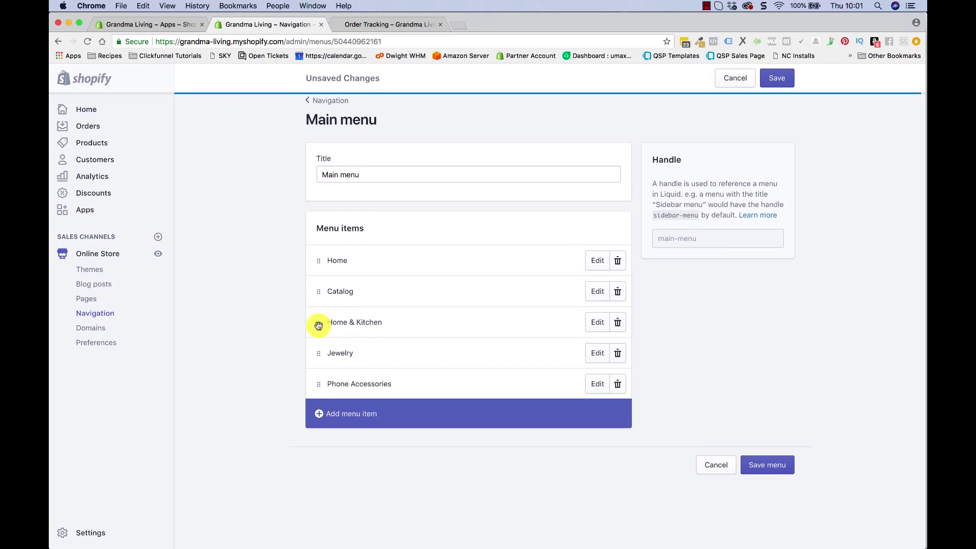
Nest Home & Kitchen, Jewelry and Phone Accessories as sub-items under Catalog and save the Main menu
mouse_move(318, 321)
mouse_down()
mouse_move(315, 260)
mouse_move(316, 331)
mouse_move(316, 283)
mouse_move(316, 318)
mouse_move(336, 312)
mouse_up()
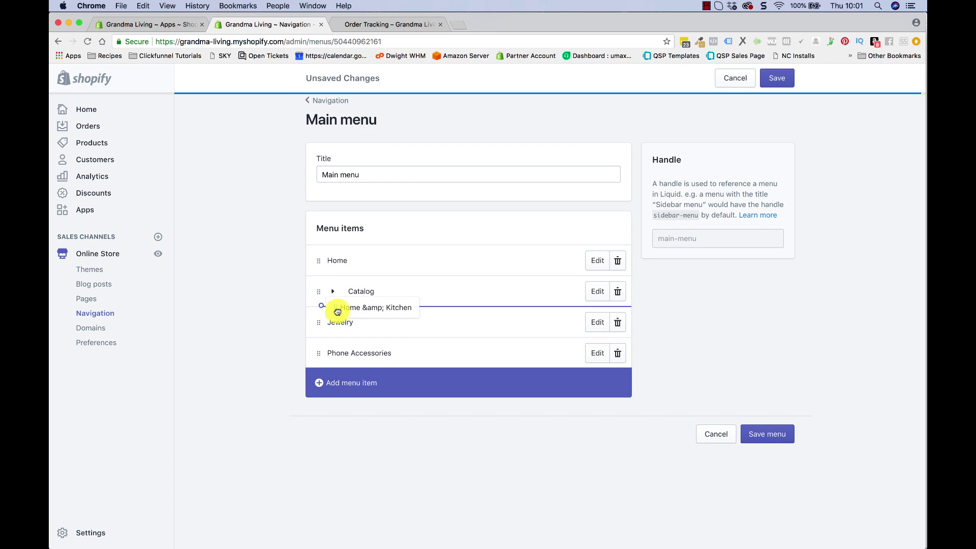
drag(338, 312, 338, 315)
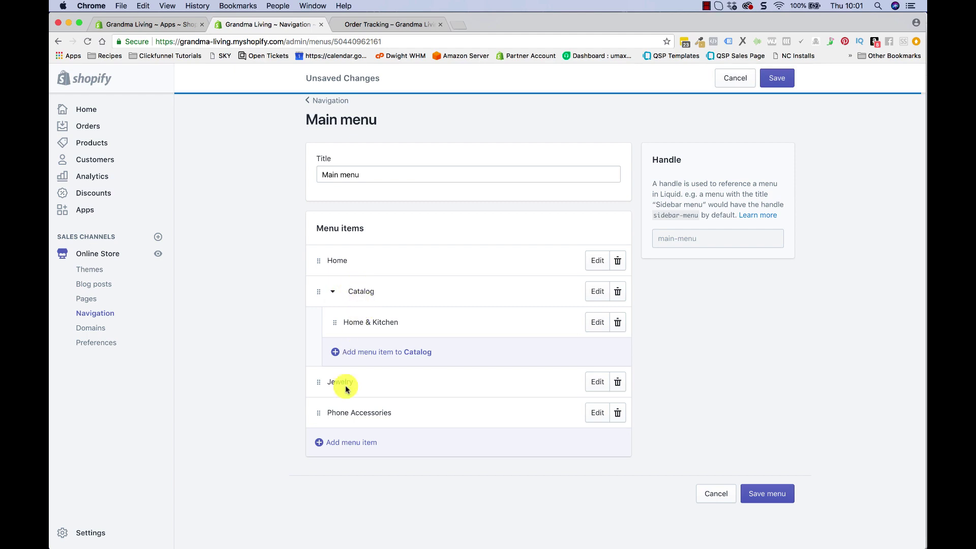
drag(319, 381, 333, 351)
drag(319, 413, 335, 368)
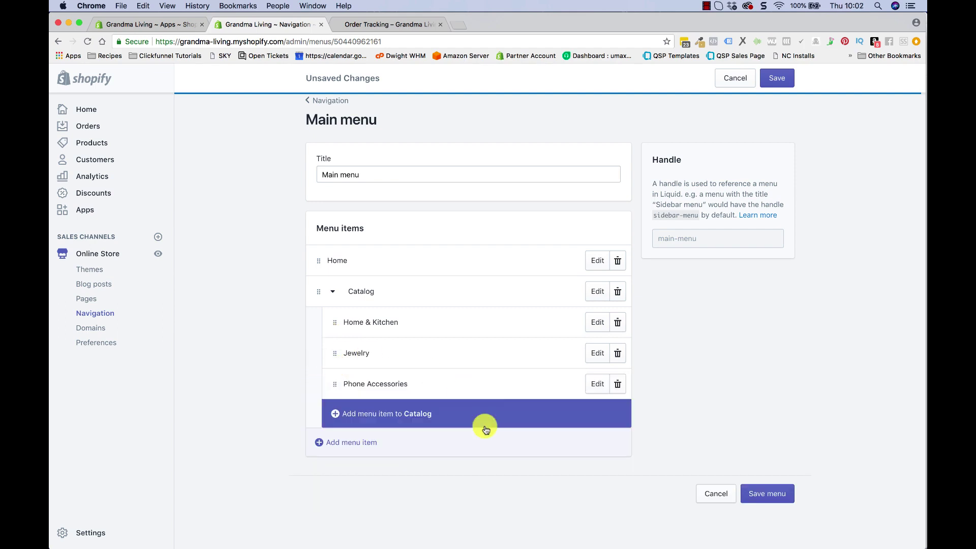
click(775, 82)
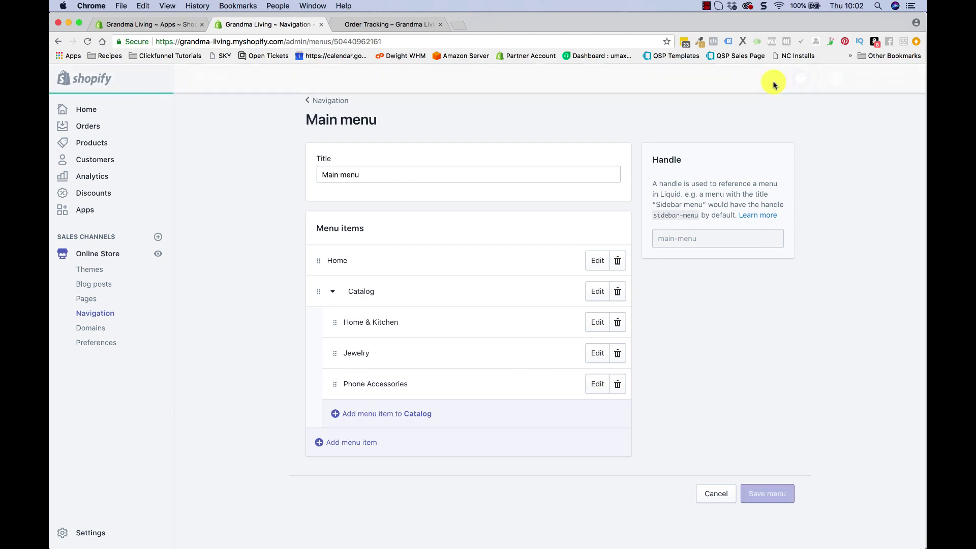
Check the Home & Kitchen, Jewelry and Phone Accessories pages through the live storefront's Catalog menu, and return to the Main menu editor
click(375, 23)
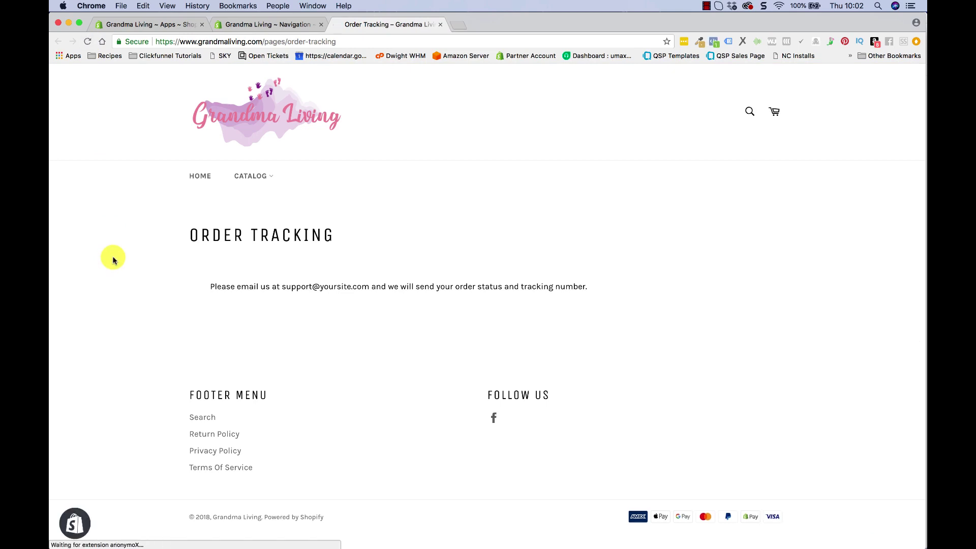
click(260, 178)
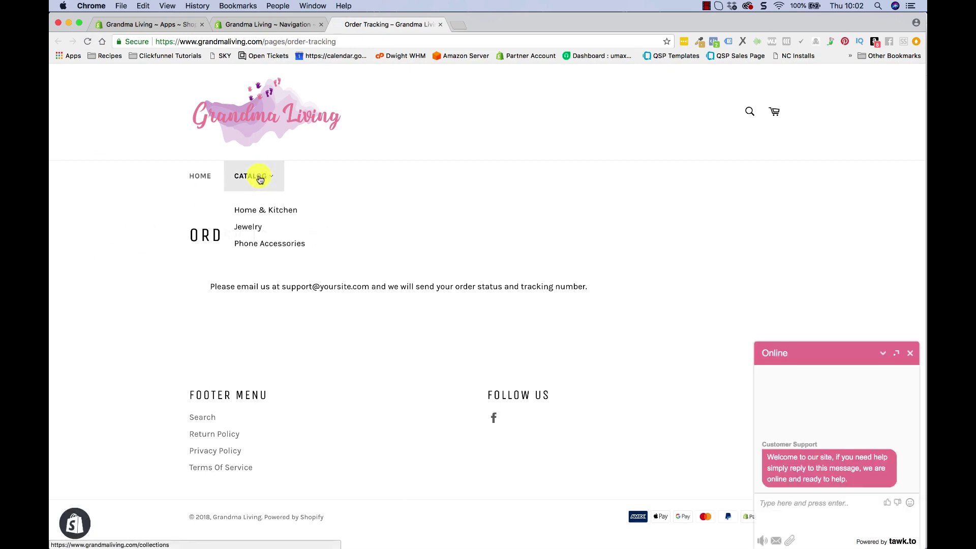
click(255, 211)
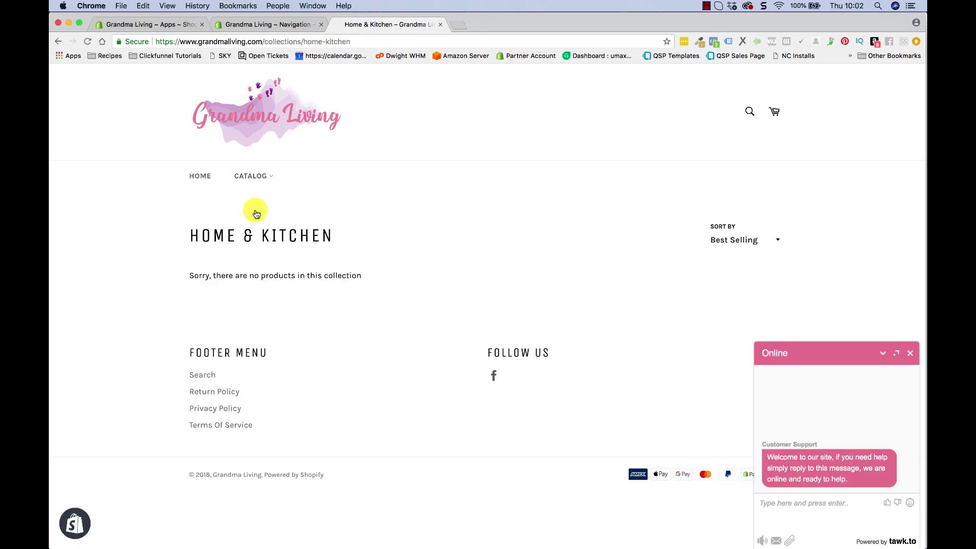
click(255, 176)
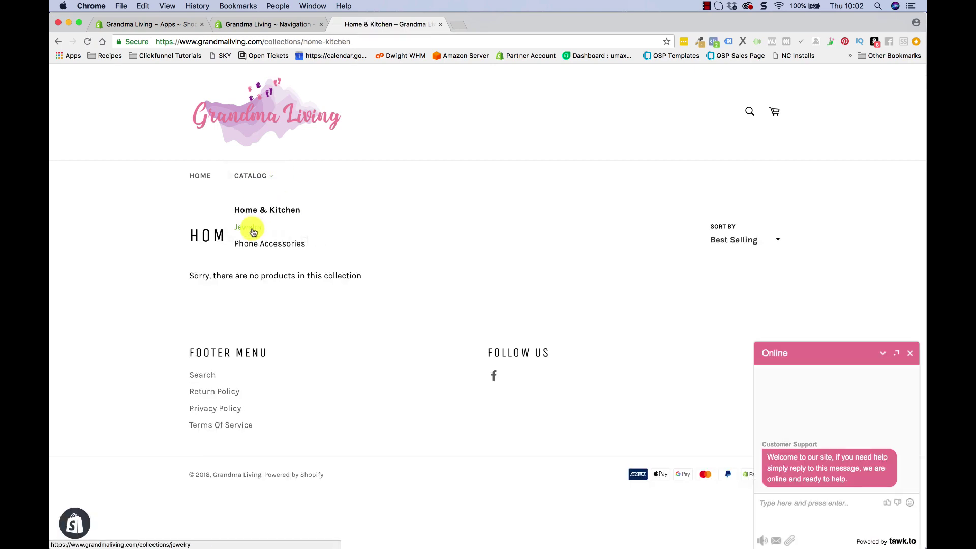
scroll(301, 366, down, 5)
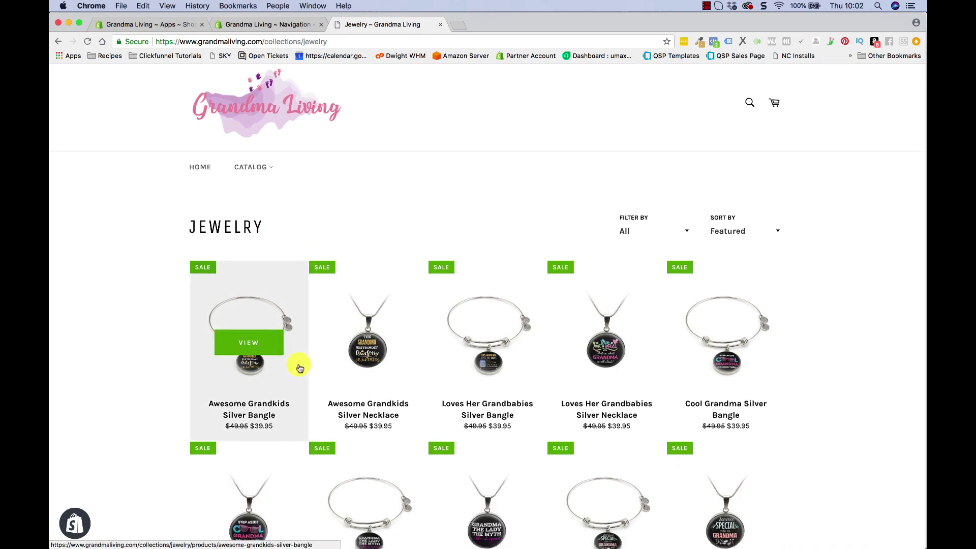
scroll(299, 366, down, 5)
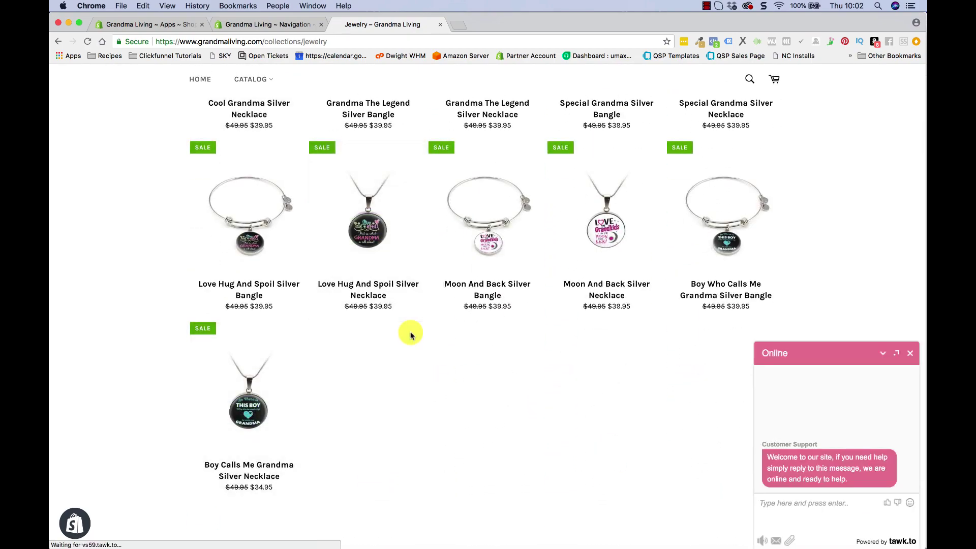
scroll(410, 334, up, 8)
scroll(410, 334, up, 3)
click(274, 175)
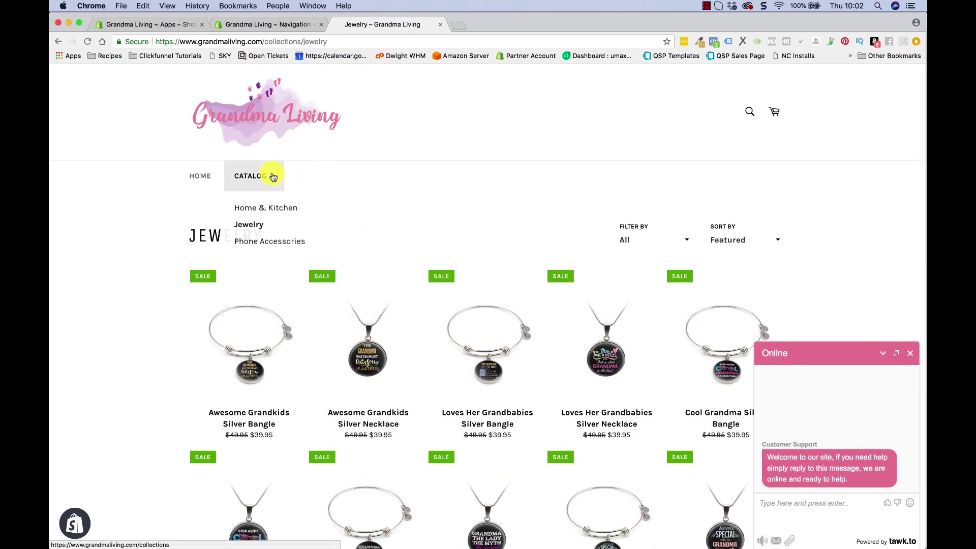
click(270, 243)
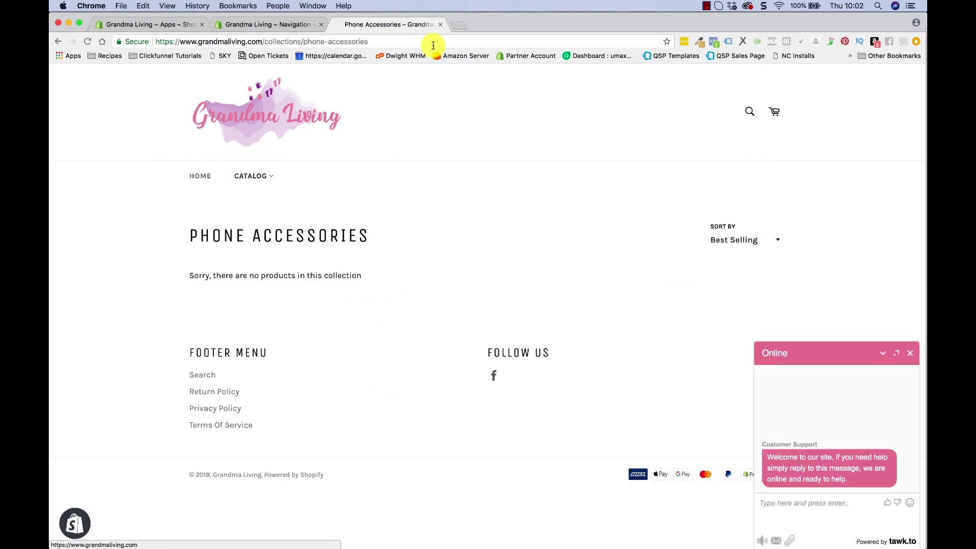
click(306, 26)
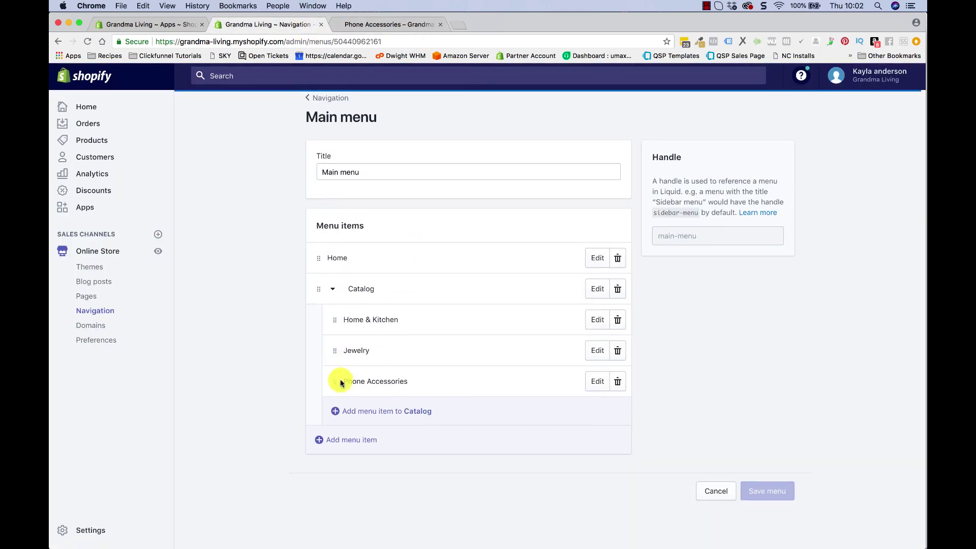
click(336, 415)
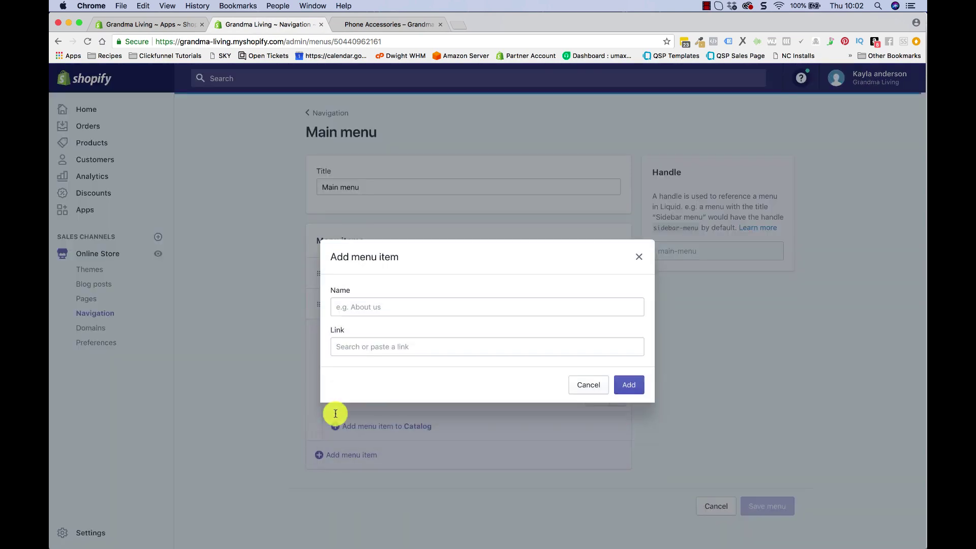
click(357, 345)
click(584, 386)
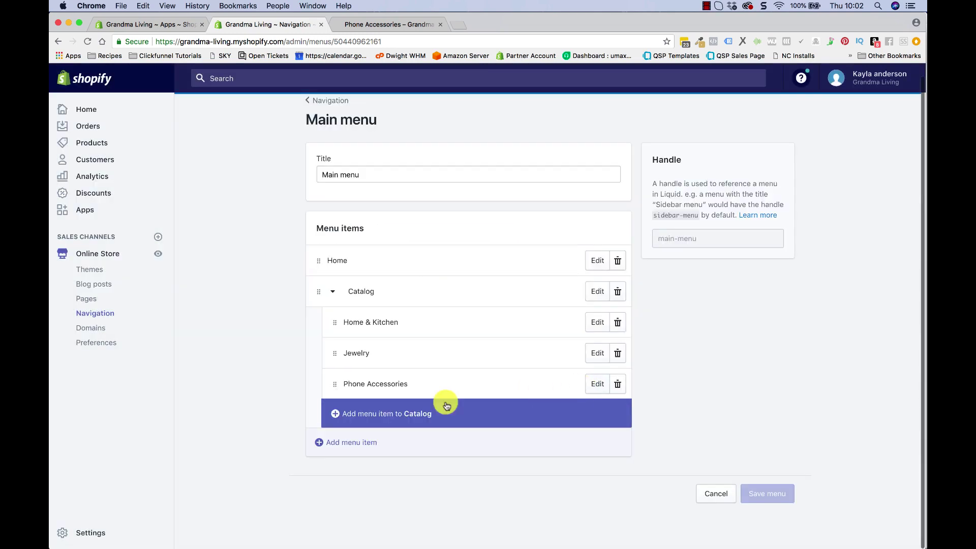
Add a sub-item under Catalog linked to the Cutting Boards collection, keeping the collection's name as the item name
click(335, 415)
click(366, 346)
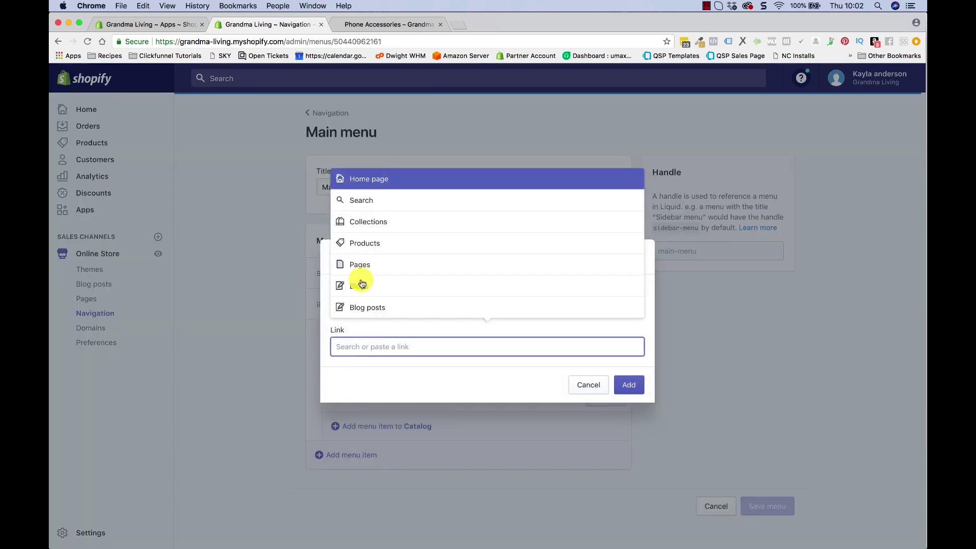
click(372, 223)
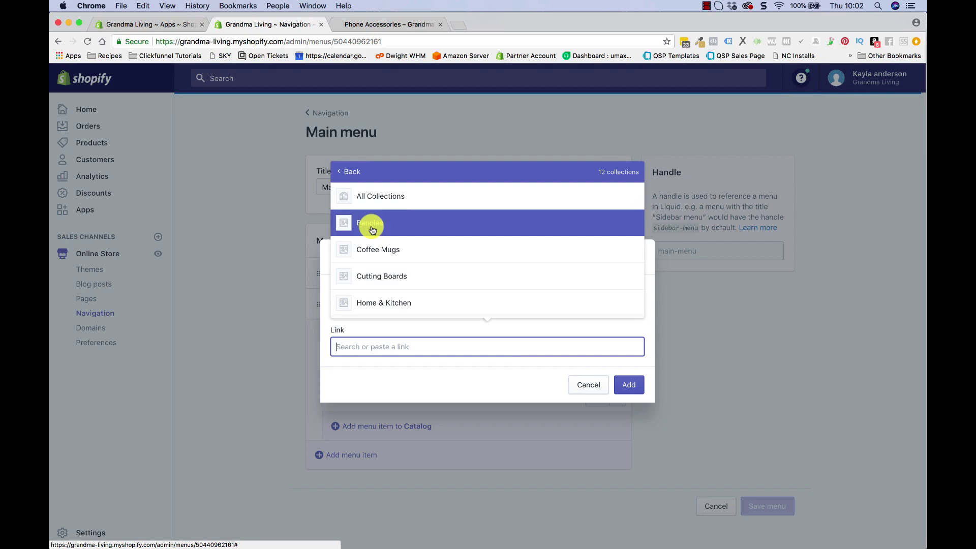
click(364, 274)
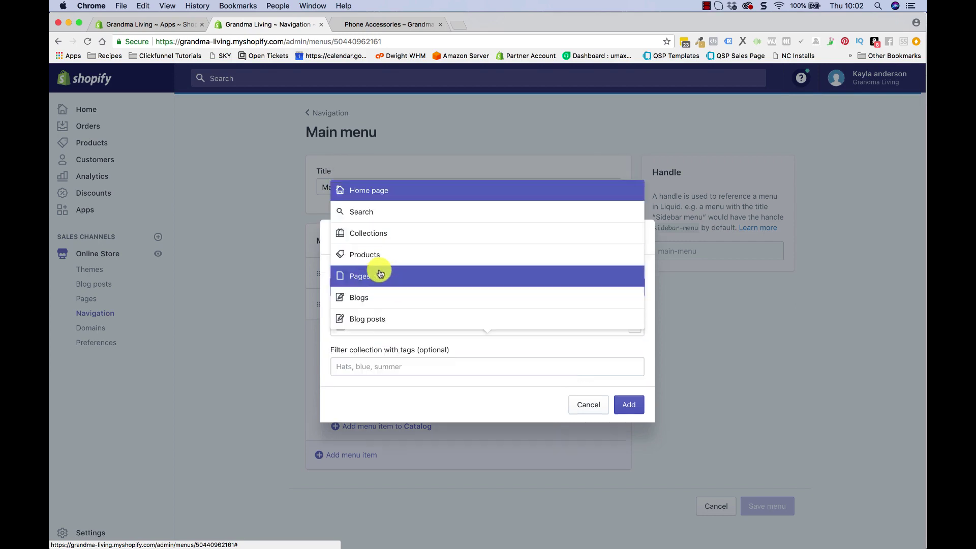
click(625, 401)
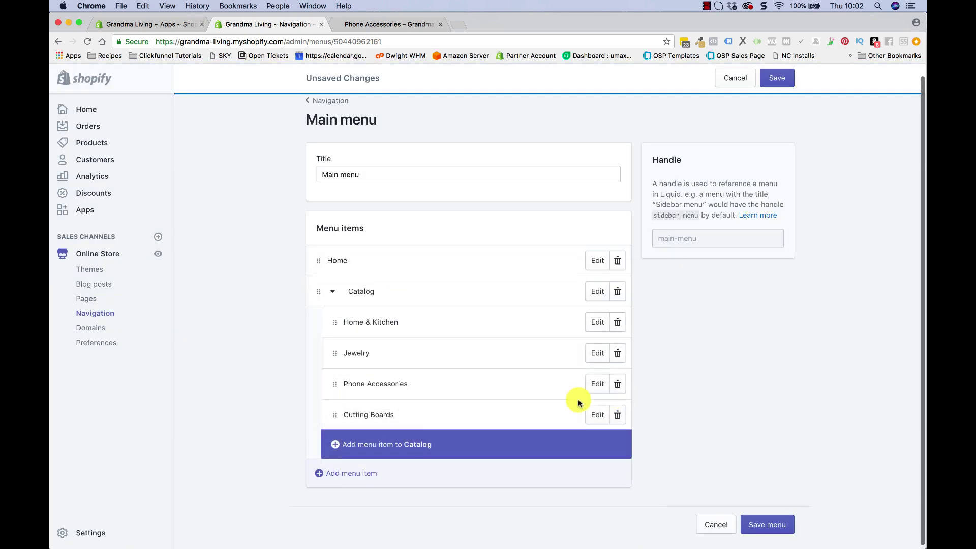
Nest Cutting Boards under Home & Kitchen and add a sub-item beside it linked to the Coffee Mugs collection, keeping the collection's name
drag(335, 415, 349, 338)
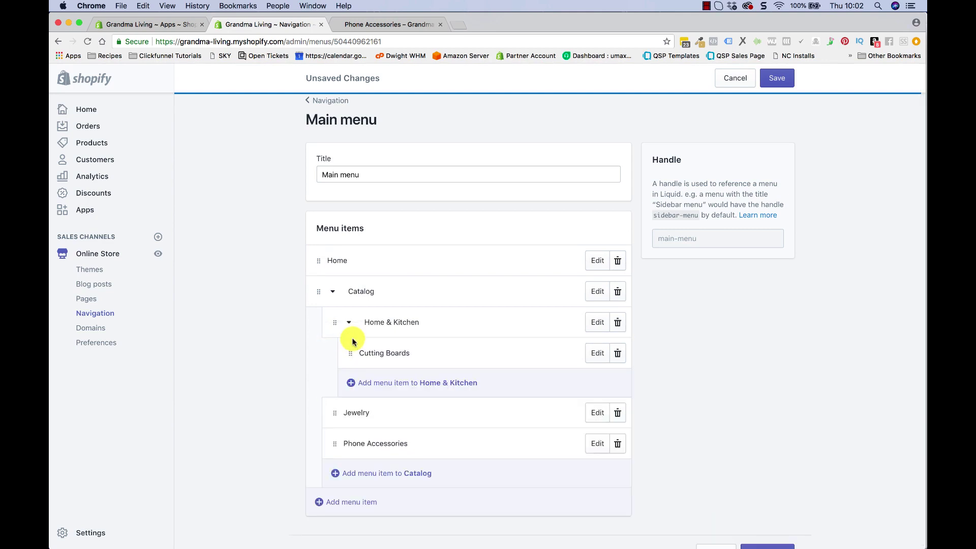
click(349, 384)
click(426, 337)
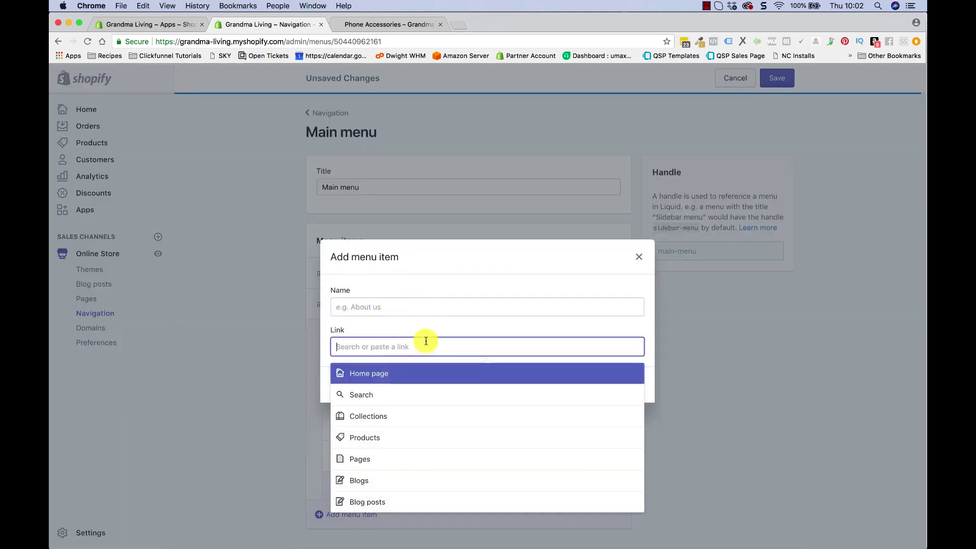
click(387, 408)
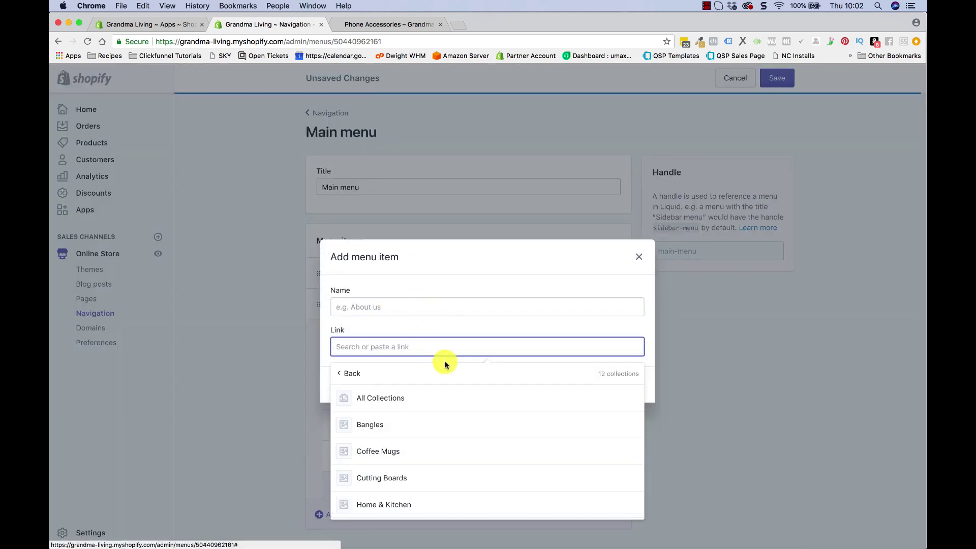
click(400, 452)
click(626, 400)
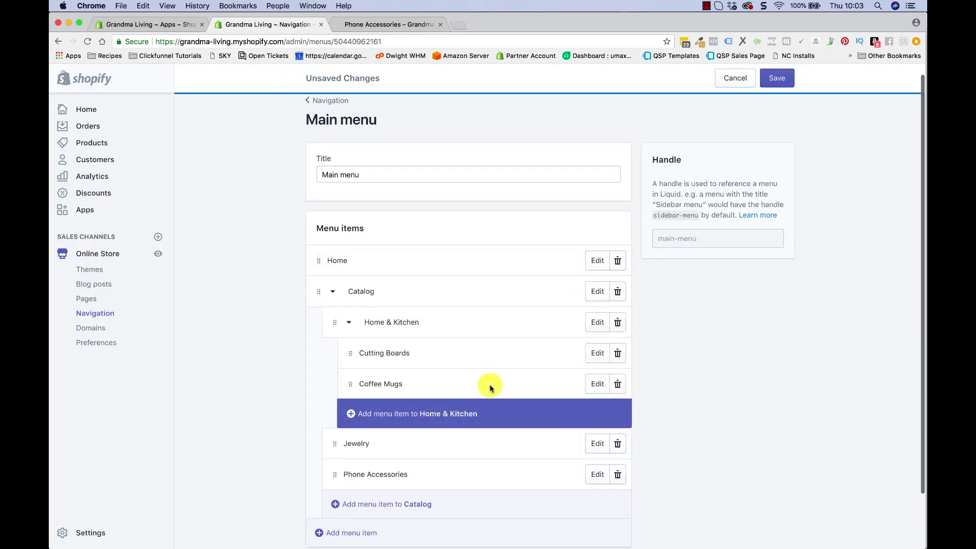
scroll(491, 388, down, 2)
click(359, 344)
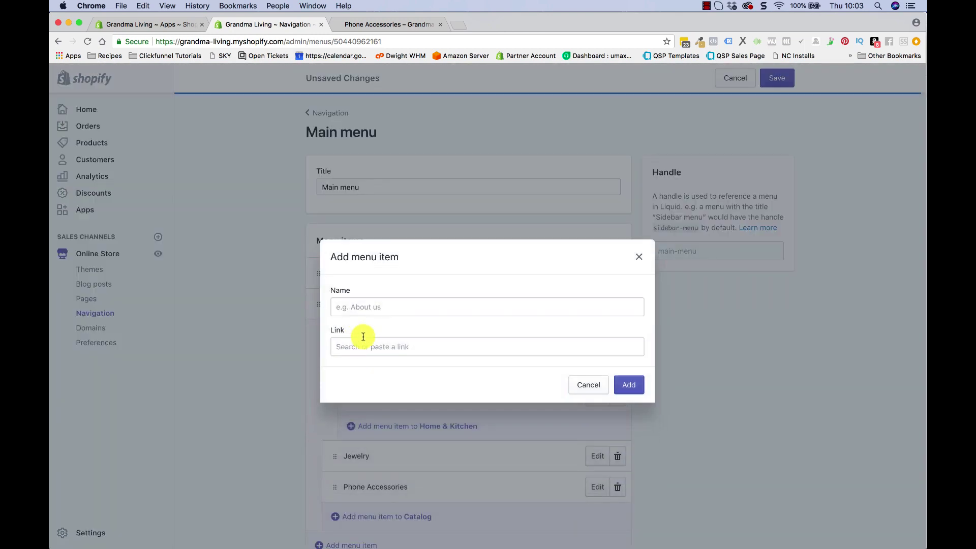
click(361, 344)
click(364, 394)
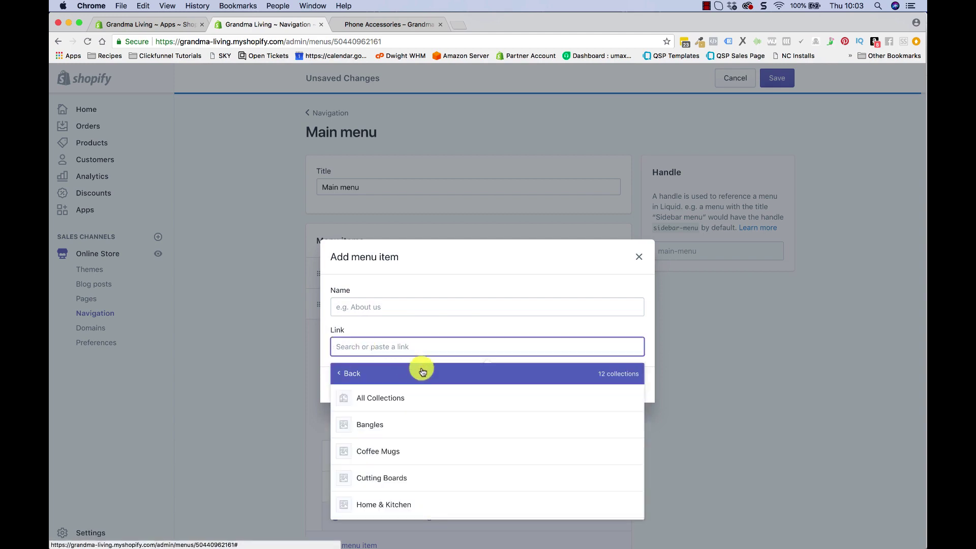
scroll(426, 414, down, 5)
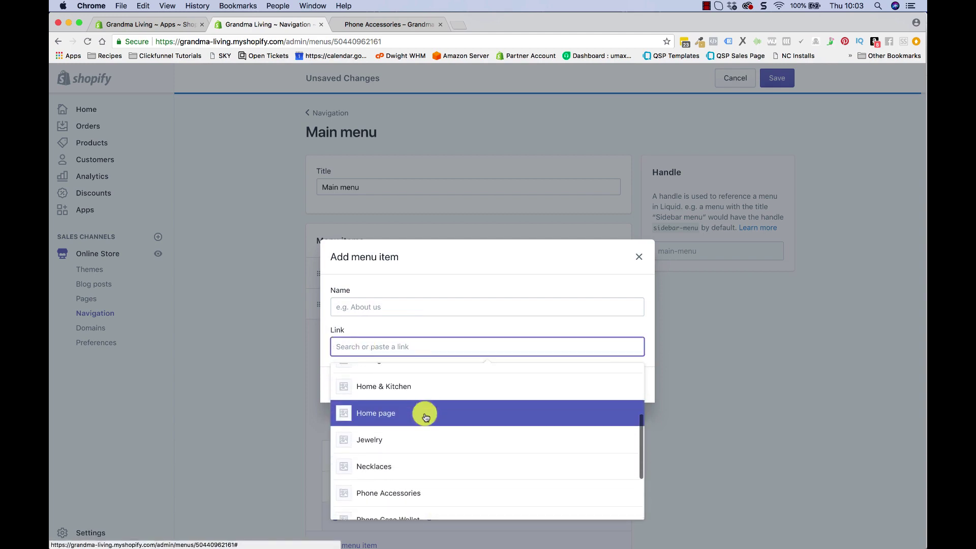
scroll(426, 416, down, 1)
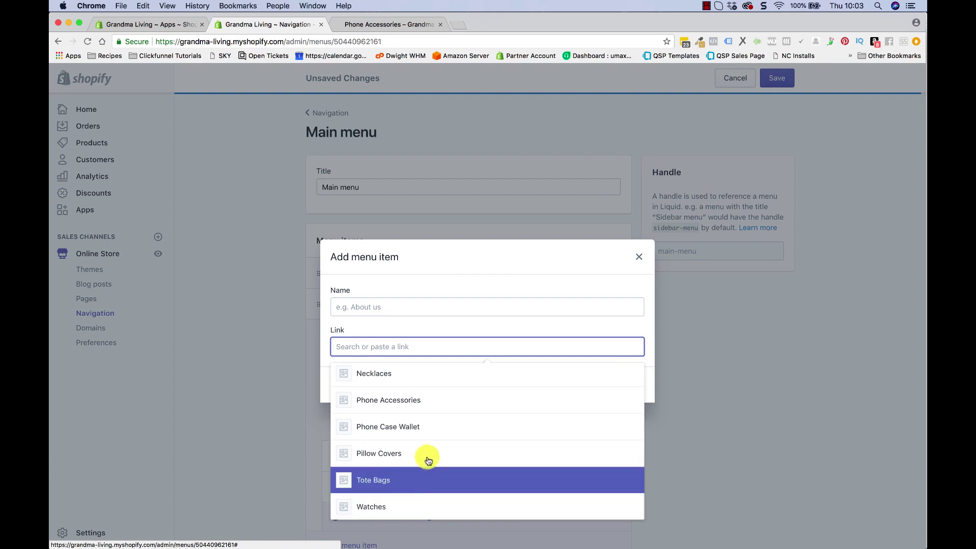
click(641, 260)
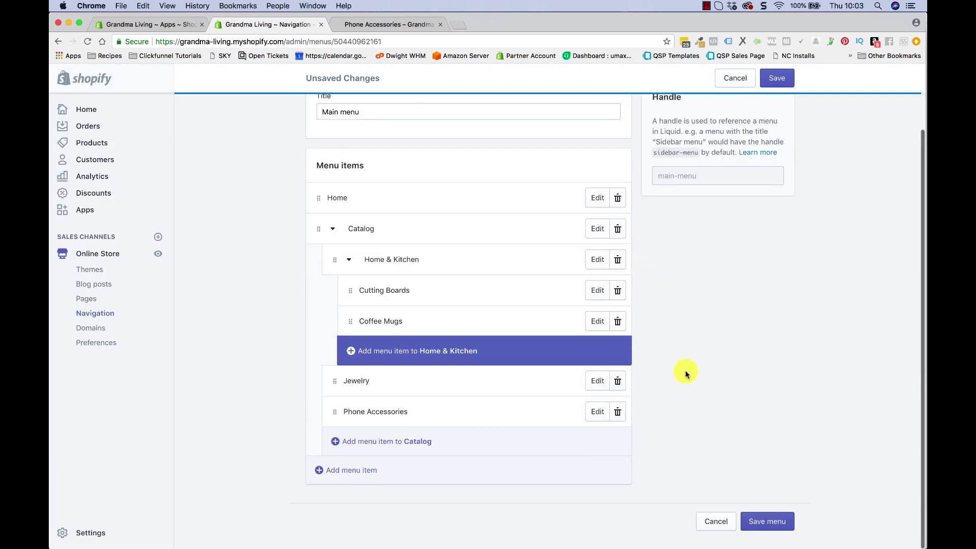
Save the Main menu, check Cutting Boards and Coffee Mugs under Home & Kitchen on the live storefront, and return to the menu editor
click(786, 79)
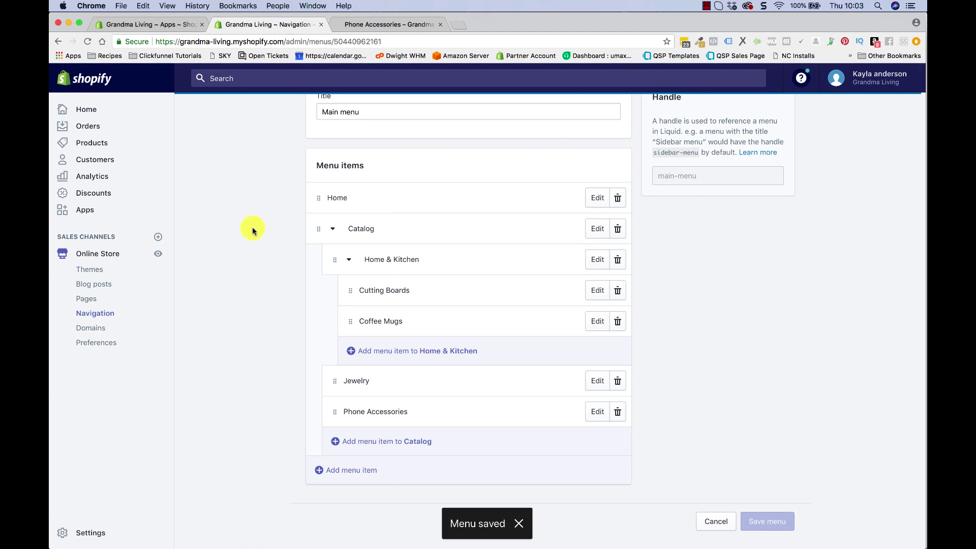
click(351, 24)
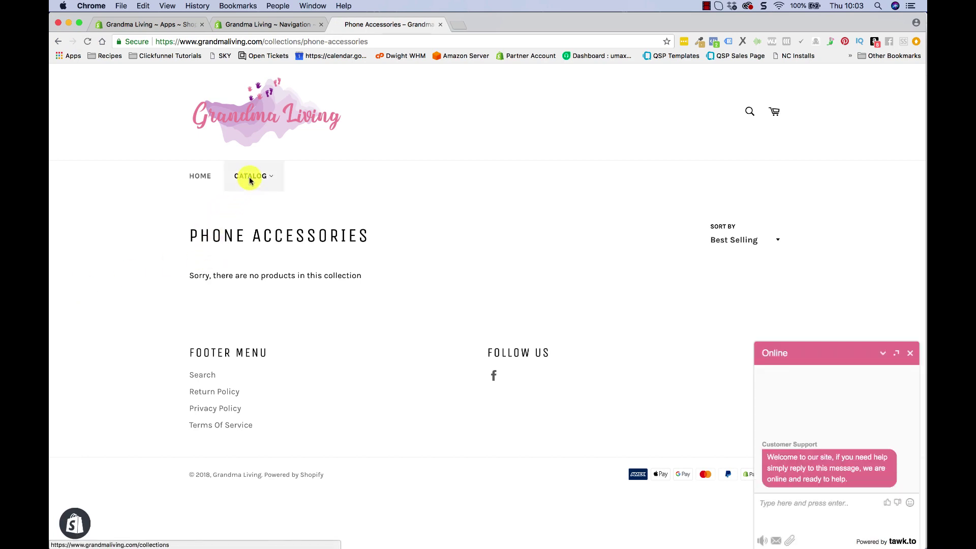
mouse_move(246, 178)
mouse_move(283, 212)
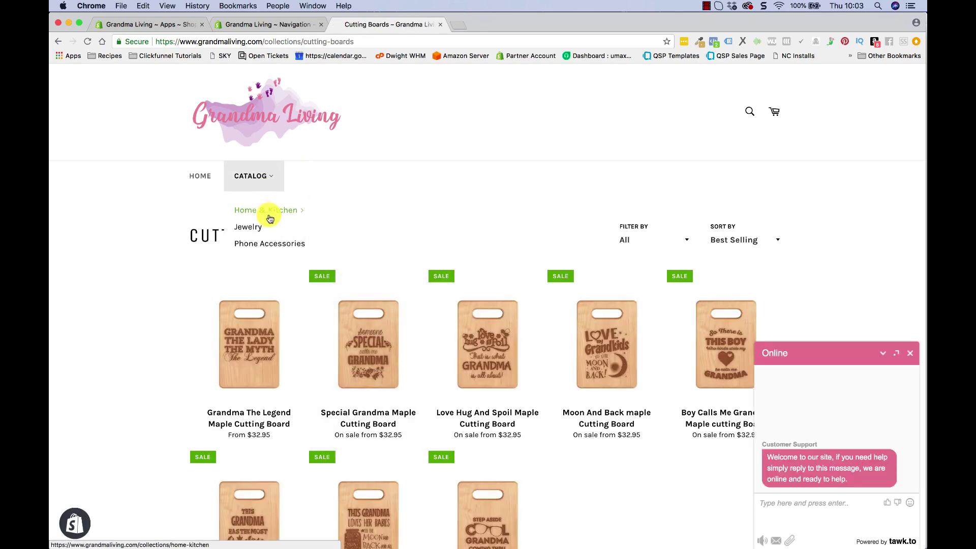
click(369, 234)
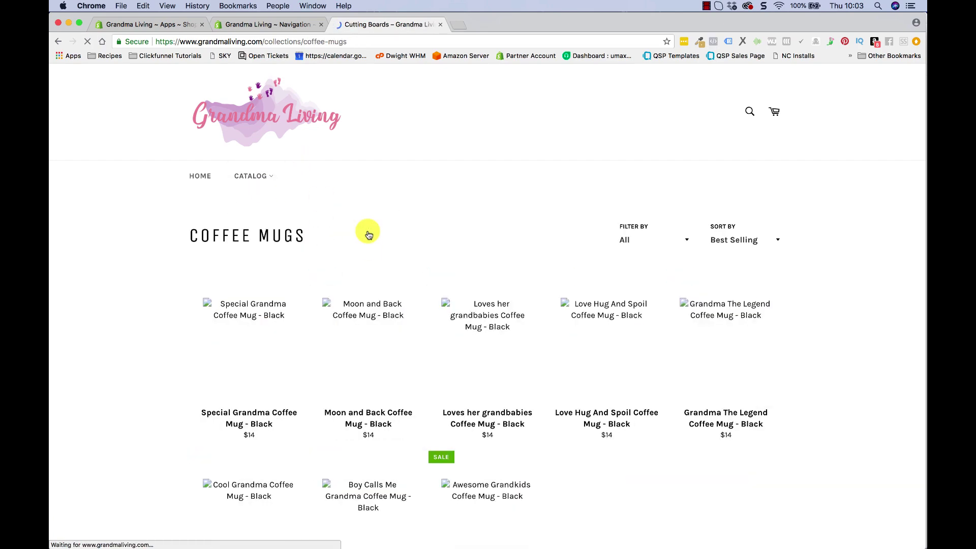
click(288, 24)
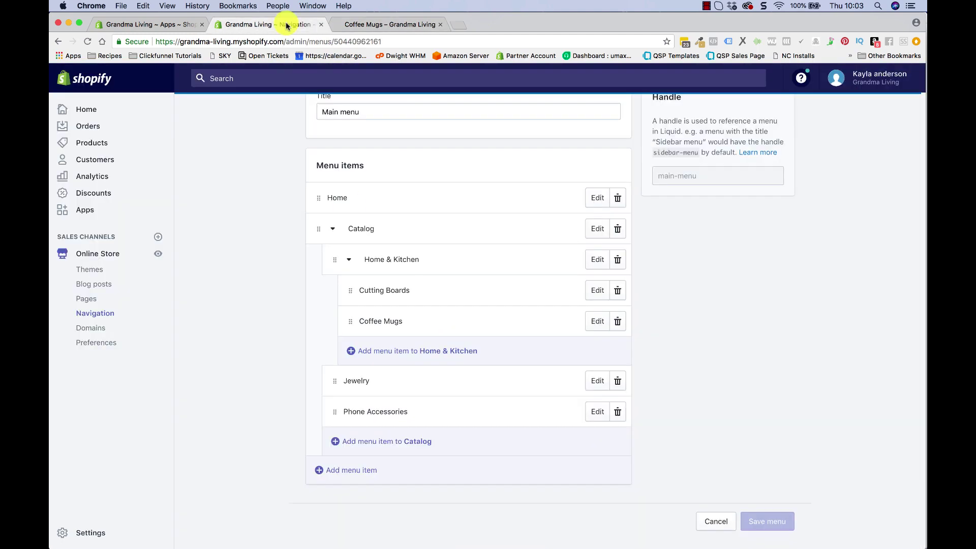
Collapse the Home & Kitchen and Catalog groups in the Main menu's item list
click(333, 230)
click(332, 290)
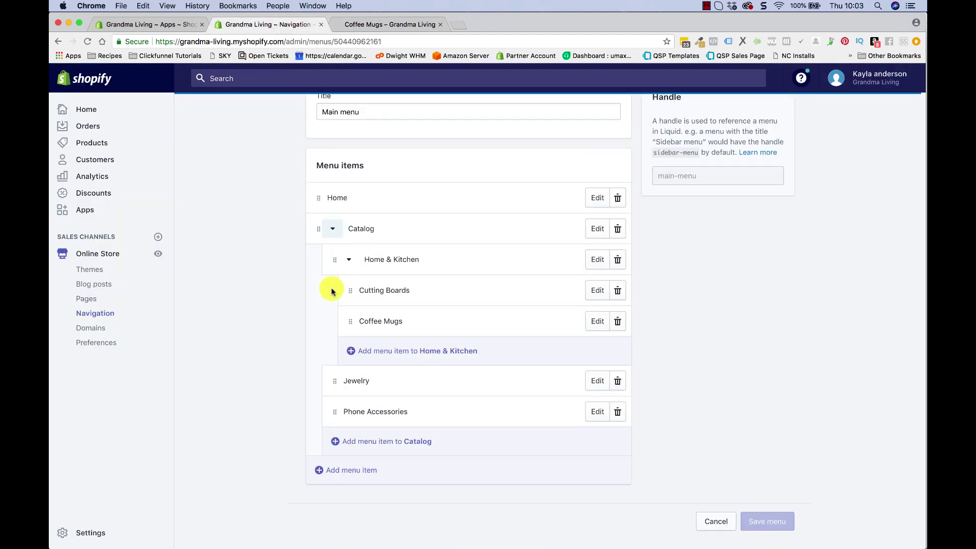
click(348, 261)
click(349, 322)
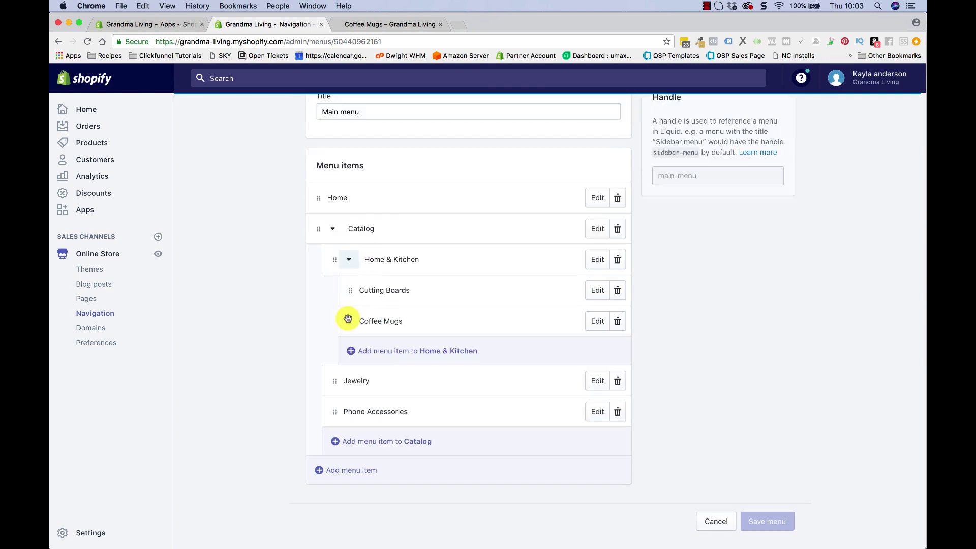
click(348, 262)
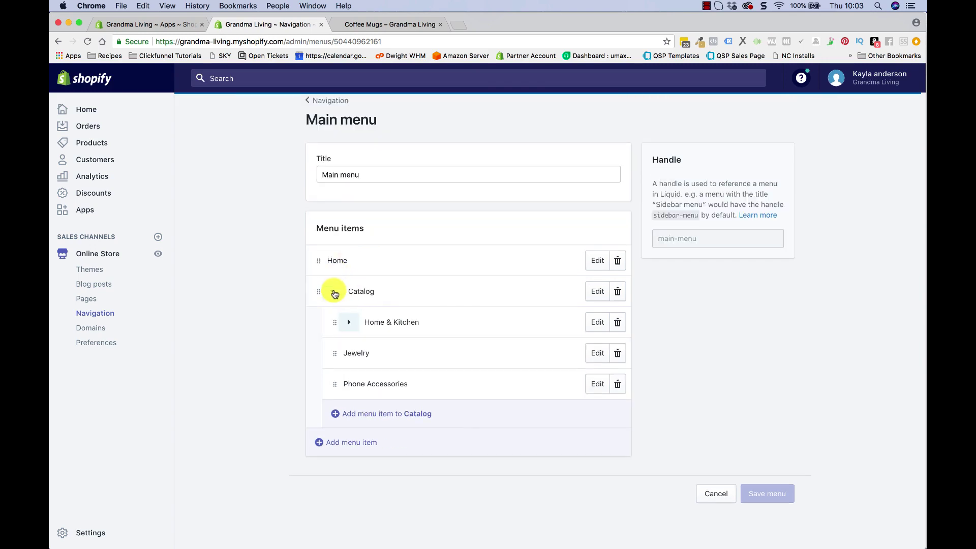
click(334, 293)
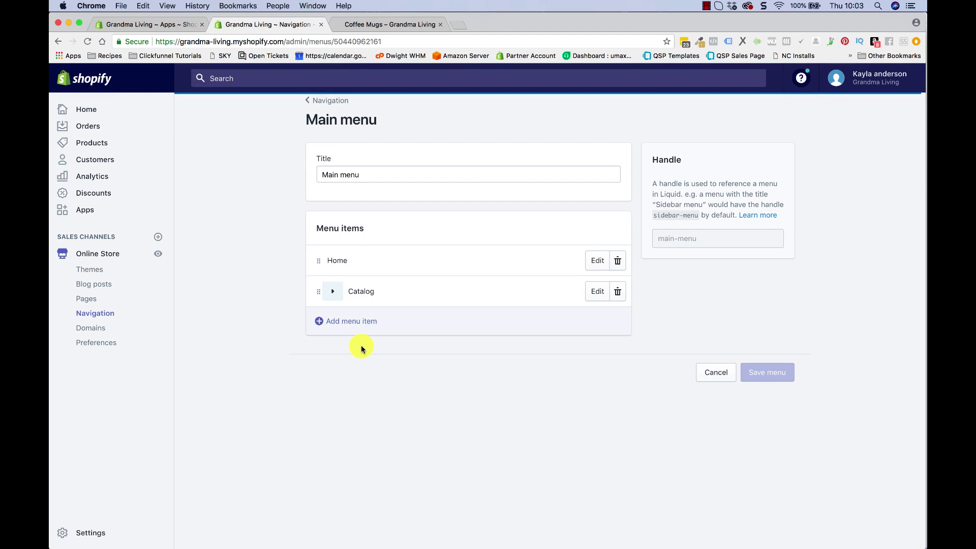
Start a new top-level Main menu item and name it Order Tracking
click(322, 325)
click(641, 258)
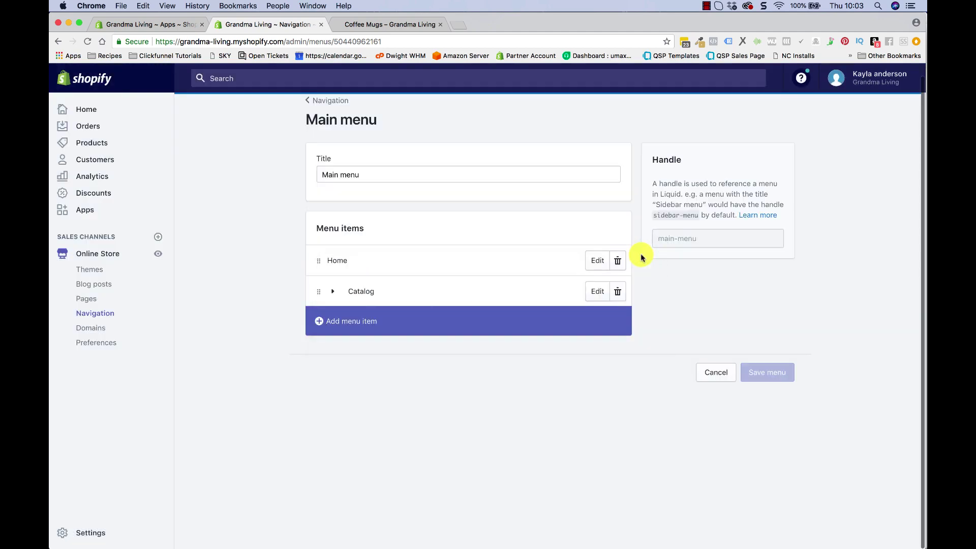
click(317, 322)
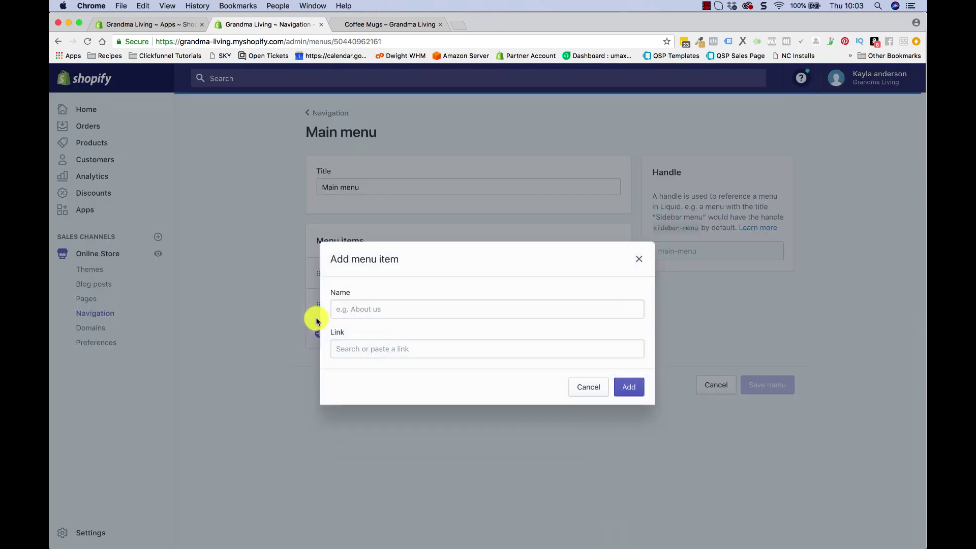
click(350, 302)
text(Order)
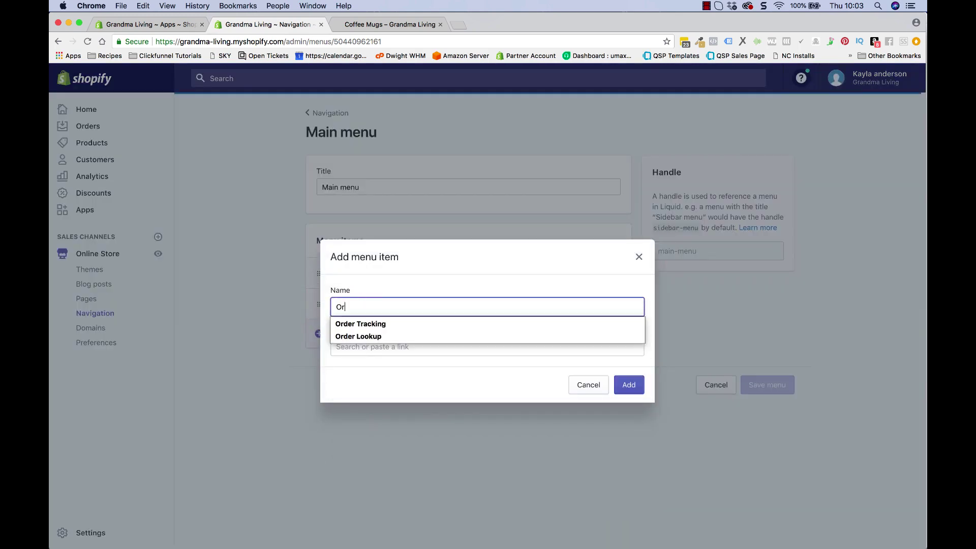
click(350, 323)
Link the Order Tracking item to the Order Lookup page and add it to the Main menu
click(374, 345)
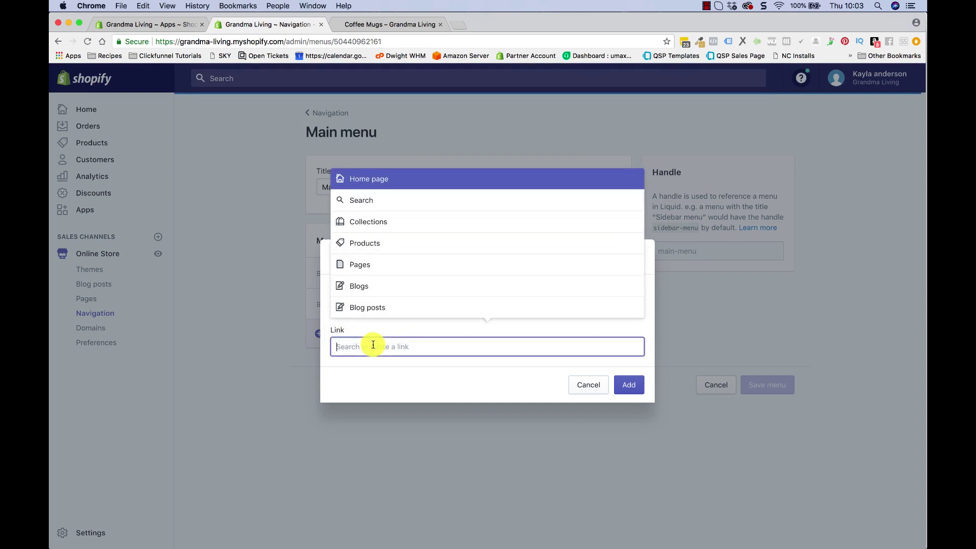
click(375, 269)
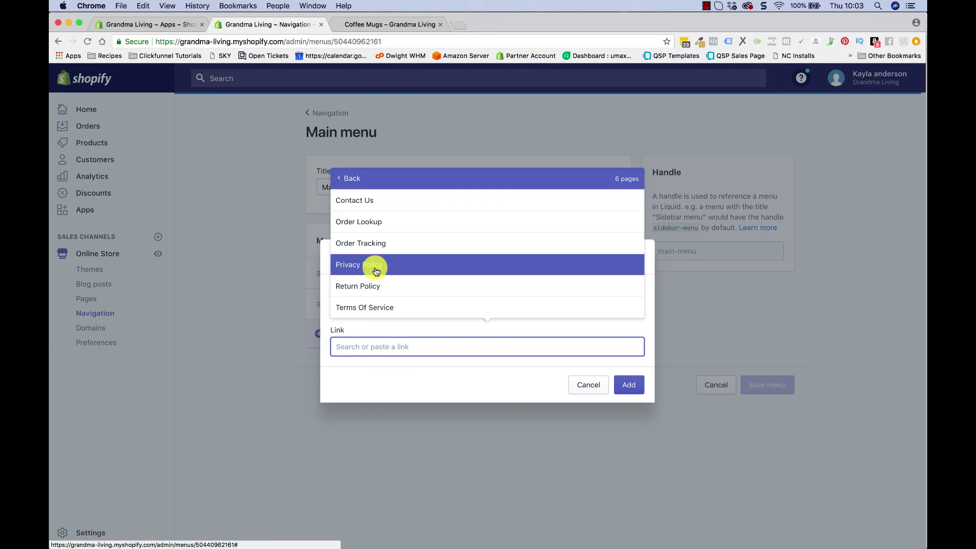
click(379, 227)
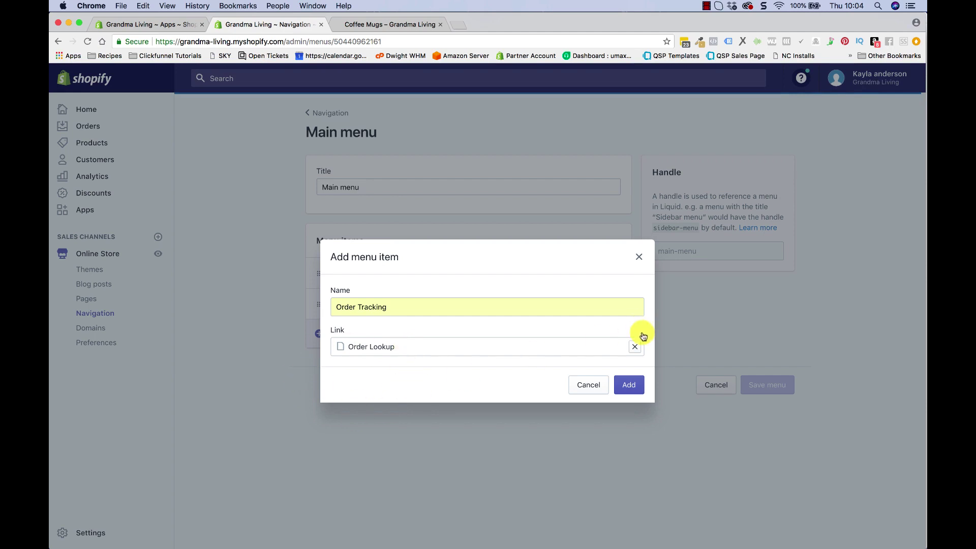
click(636, 350)
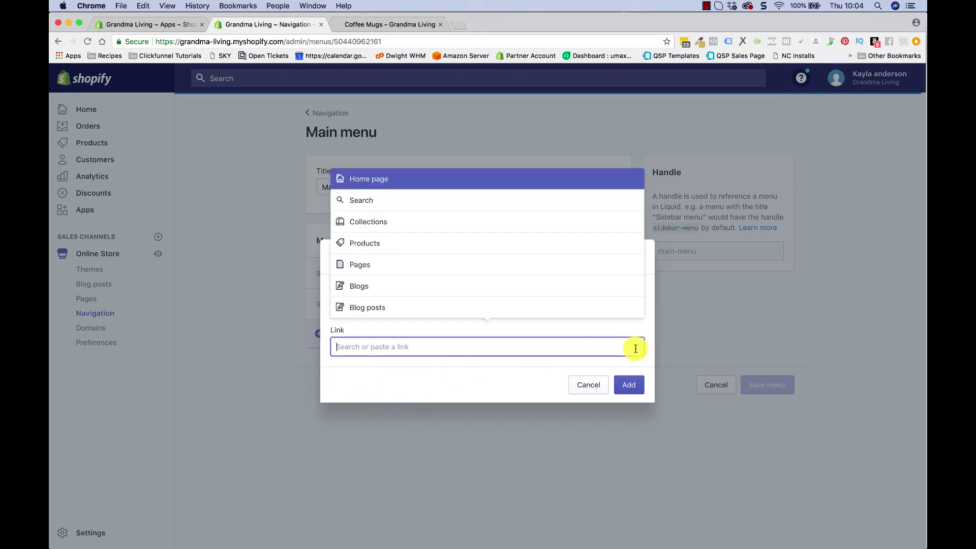
click(370, 273)
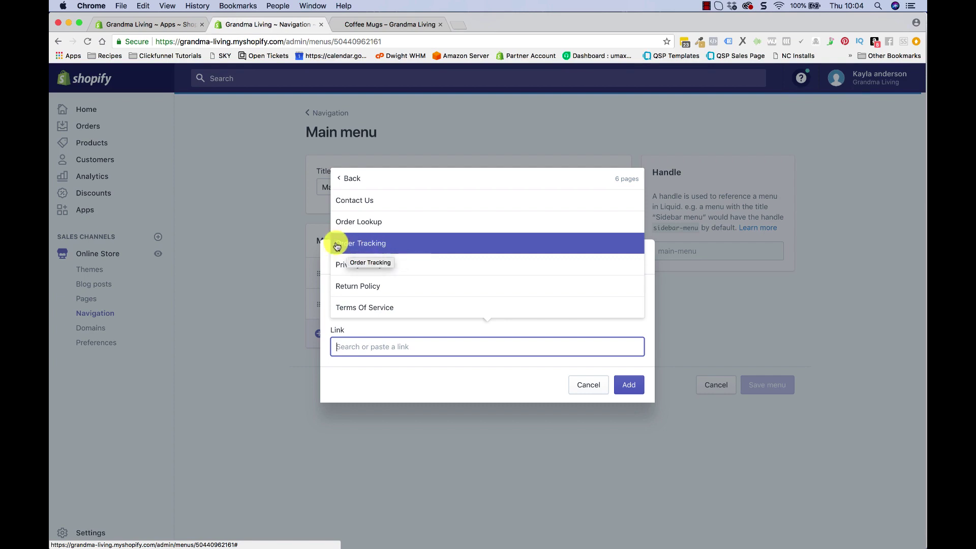
click(363, 224)
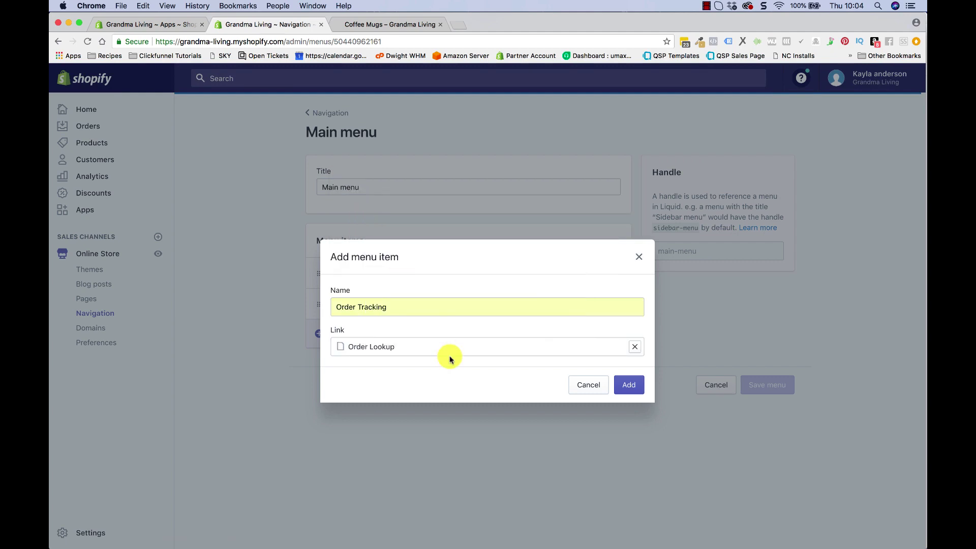
click(624, 384)
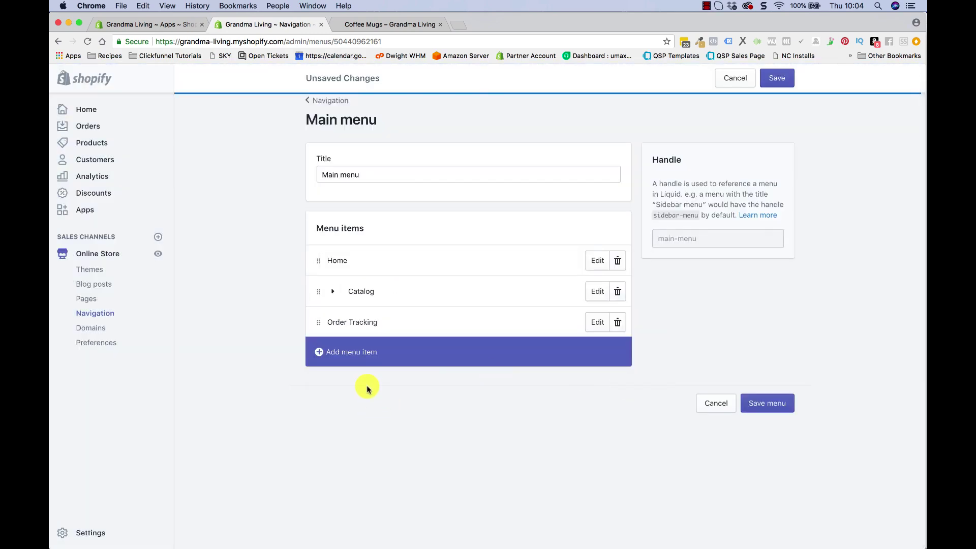
Add a top-level Main menu item named Contact Us that links to the Contact Us page
click(319, 353)
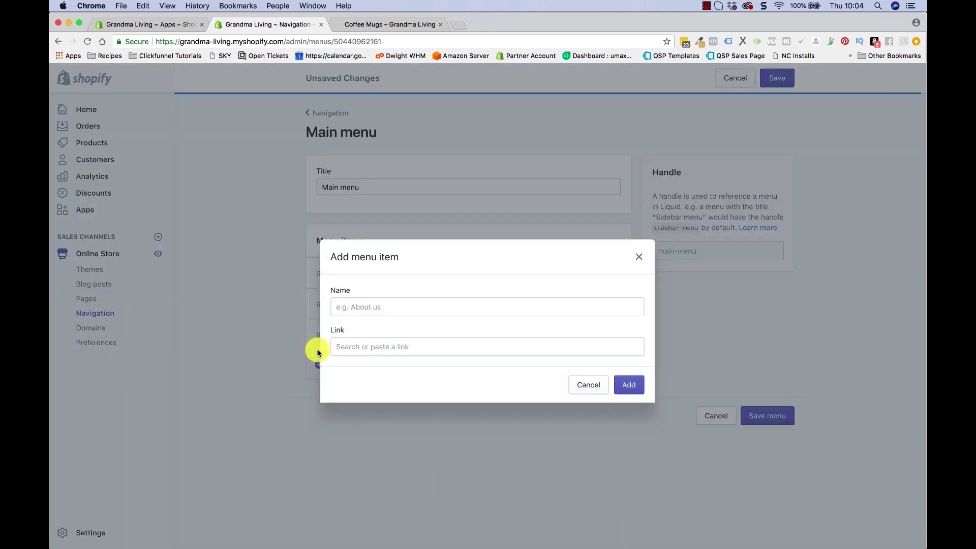
click(352, 312)
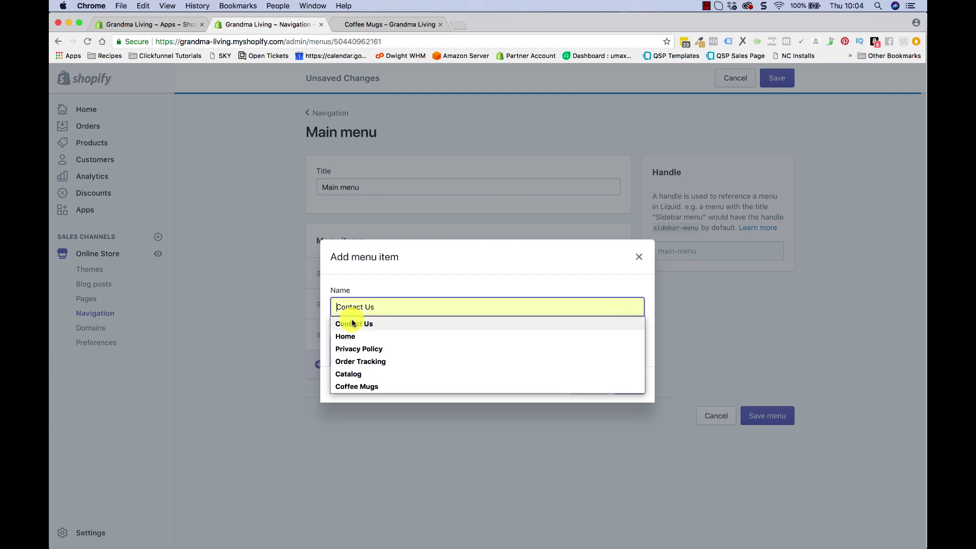
click(355, 324)
click(355, 346)
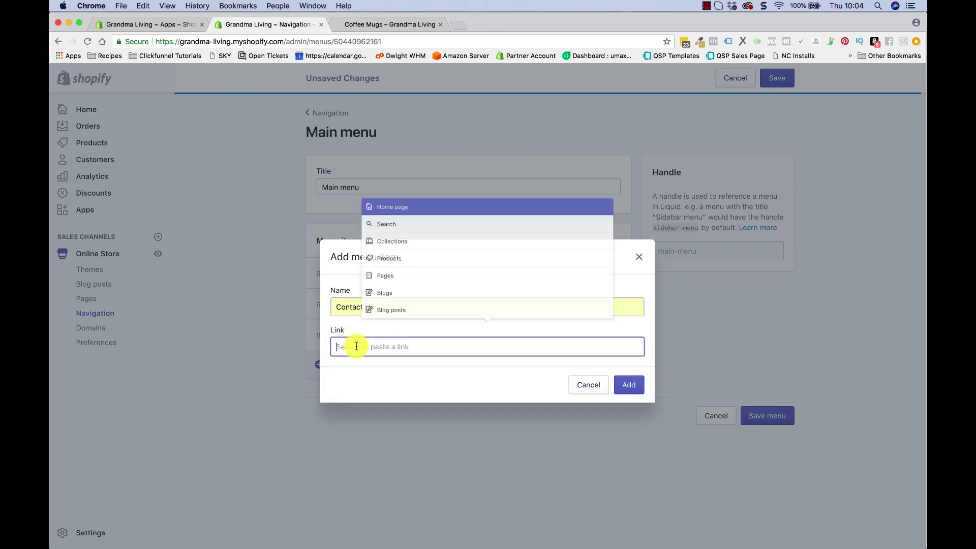
click(356, 263)
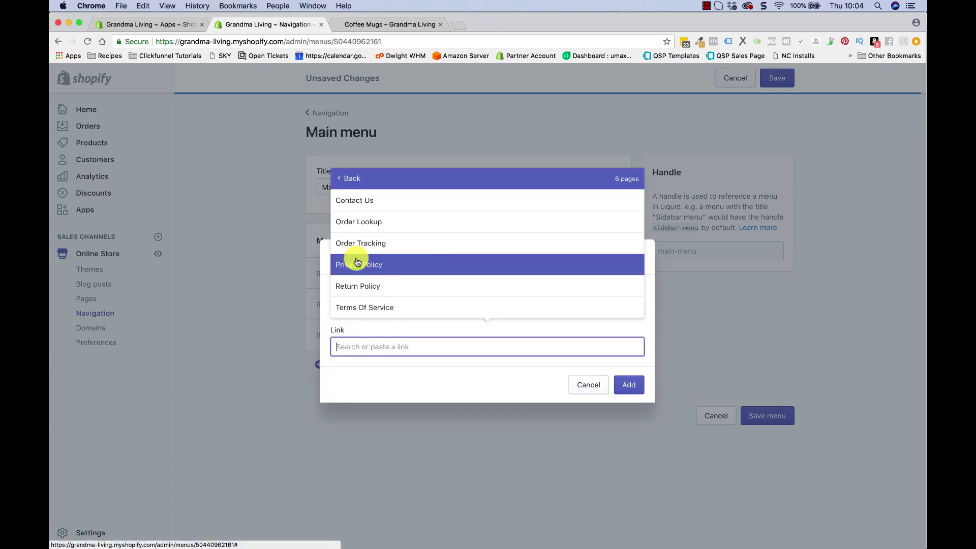
click(375, 201)
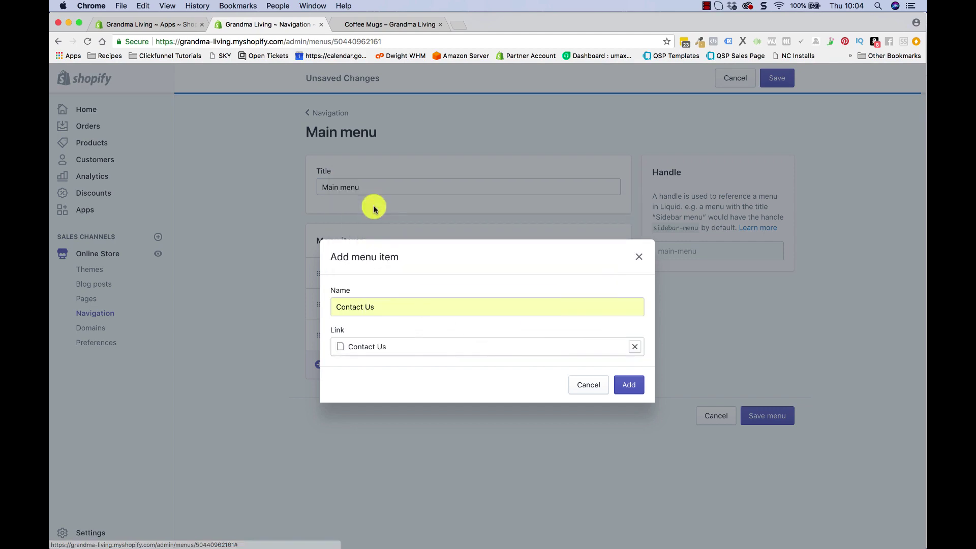
click(634, 386)
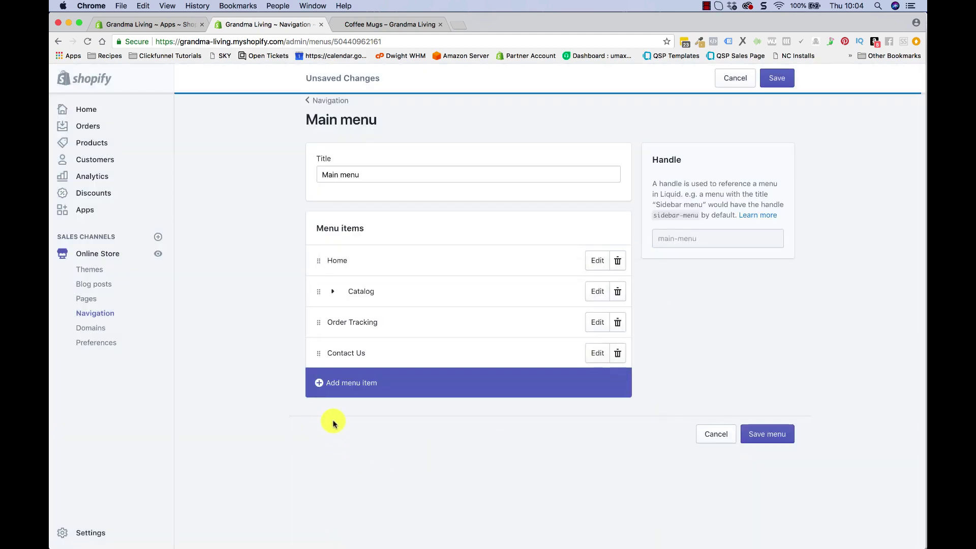
Add a top-level Main menu item named with the store's phone number, link it to the Contact Us page, and save the menu
click(319, 388)
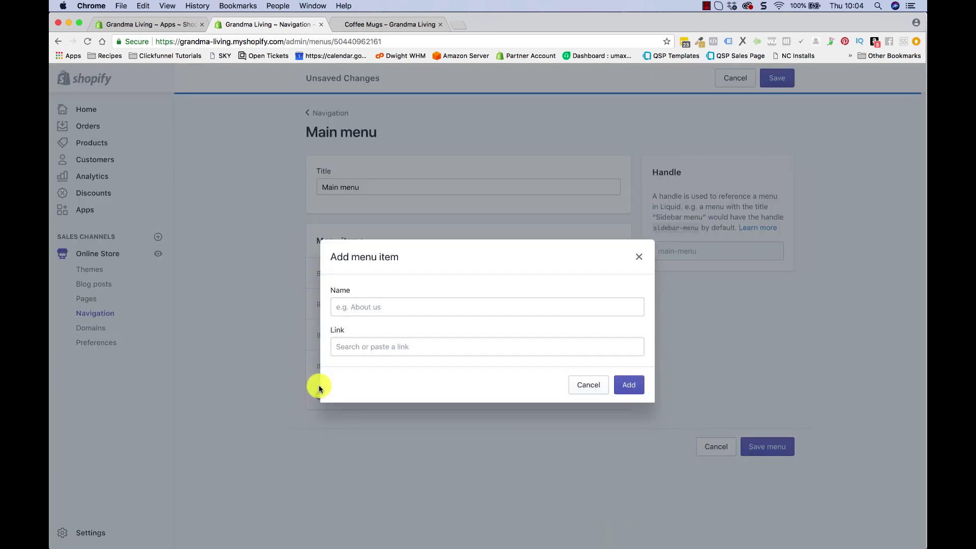
click(346, 307)
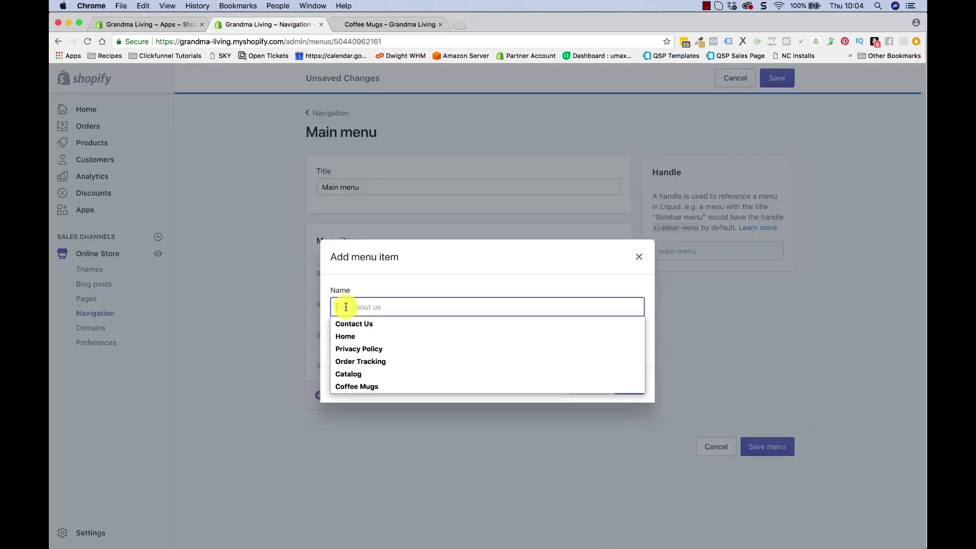
text(()
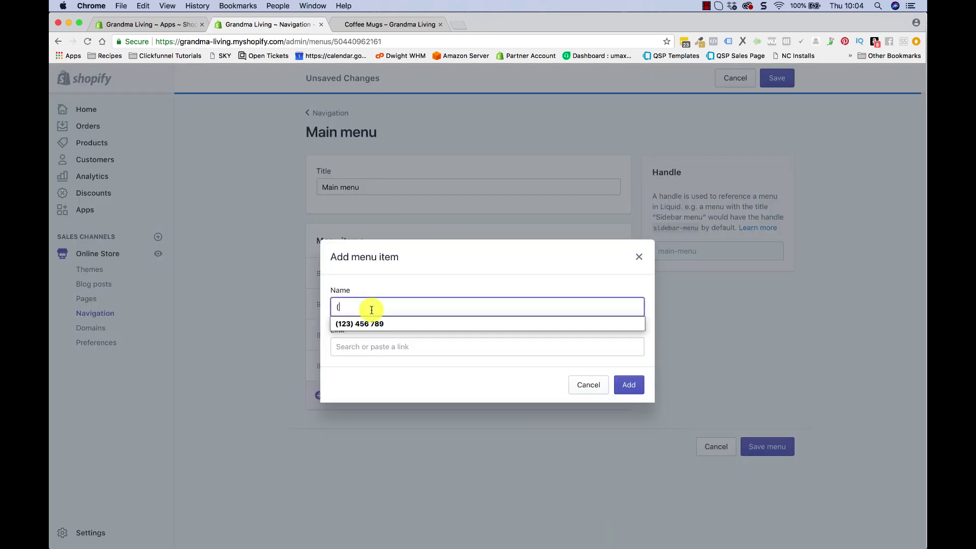
click(366, 324)
click(387, 348)
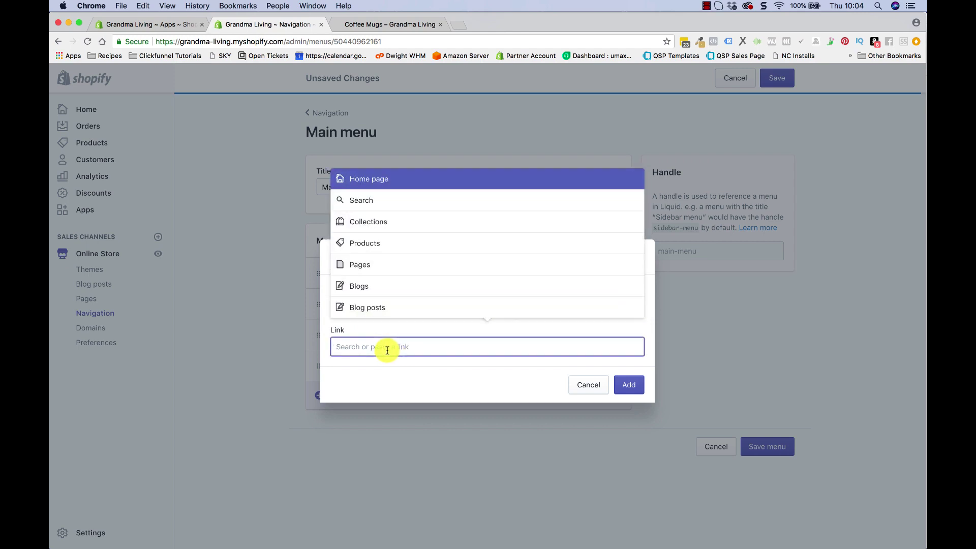
click(371, 260)
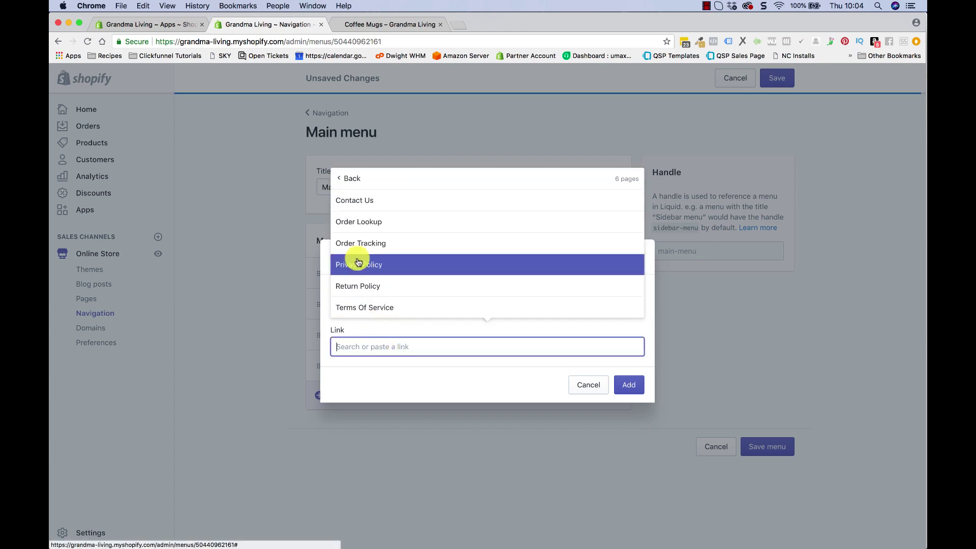
click(363, 202)
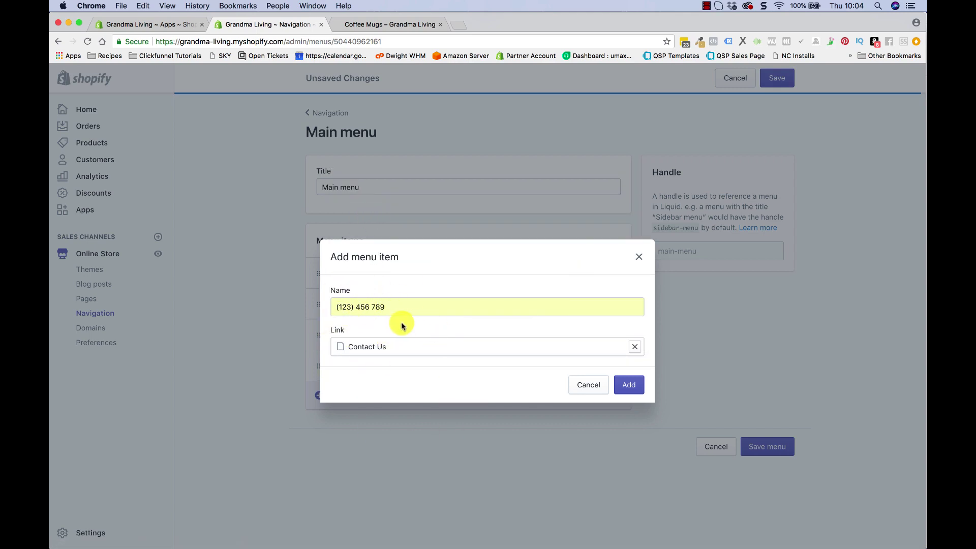
click(629, 385)
scroll(377, 386, down, 1)
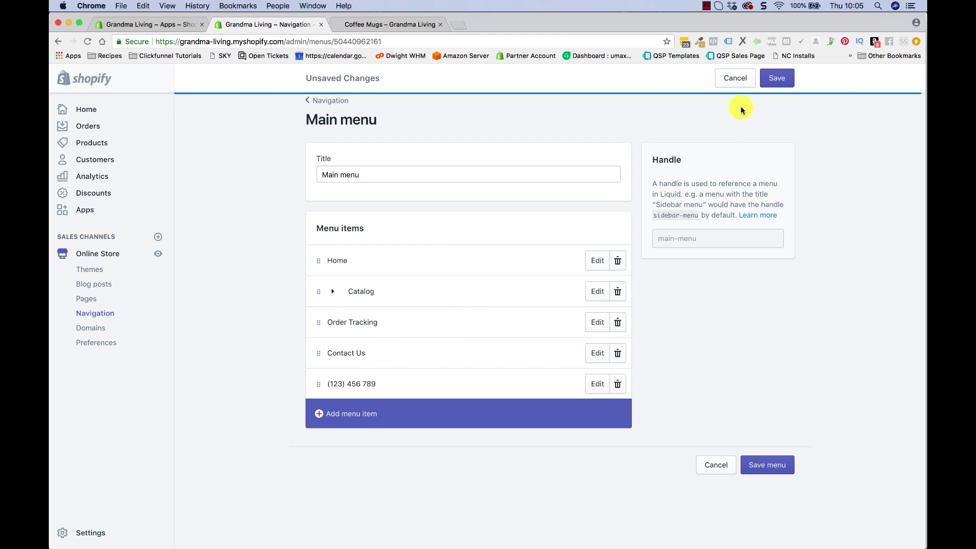
click(772, 78)
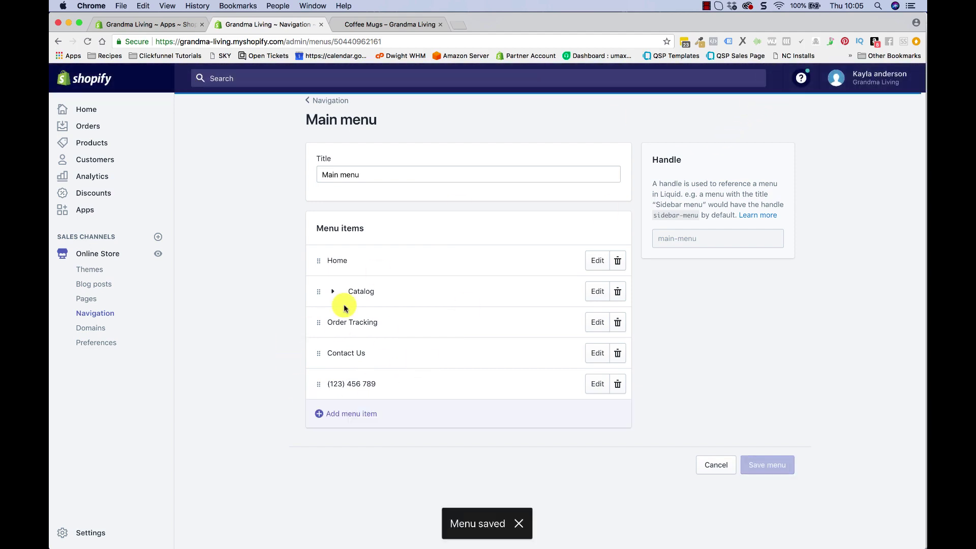
Test the Home, Contact Us, phone number and Order Tracking links in the live storefront's main navigation
click(401, 25)
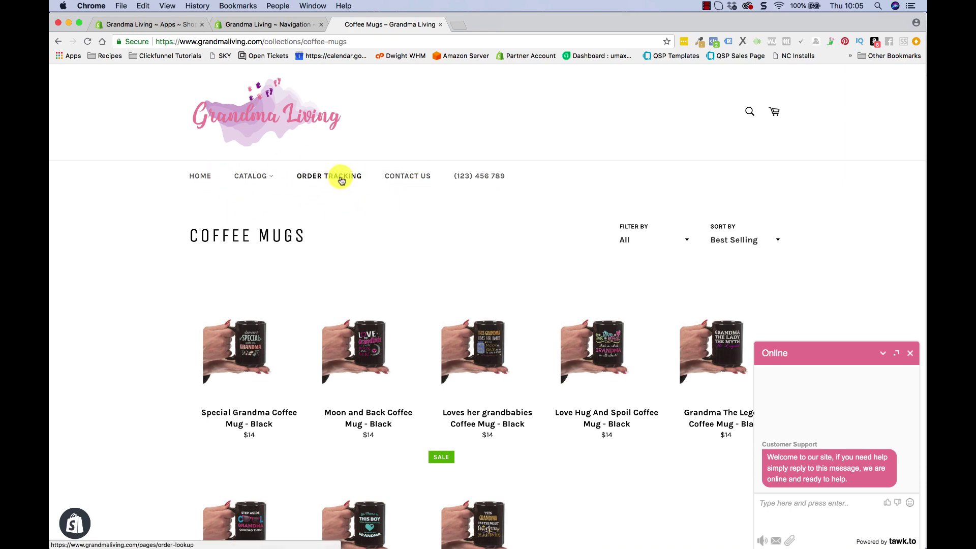
click(202, 174)
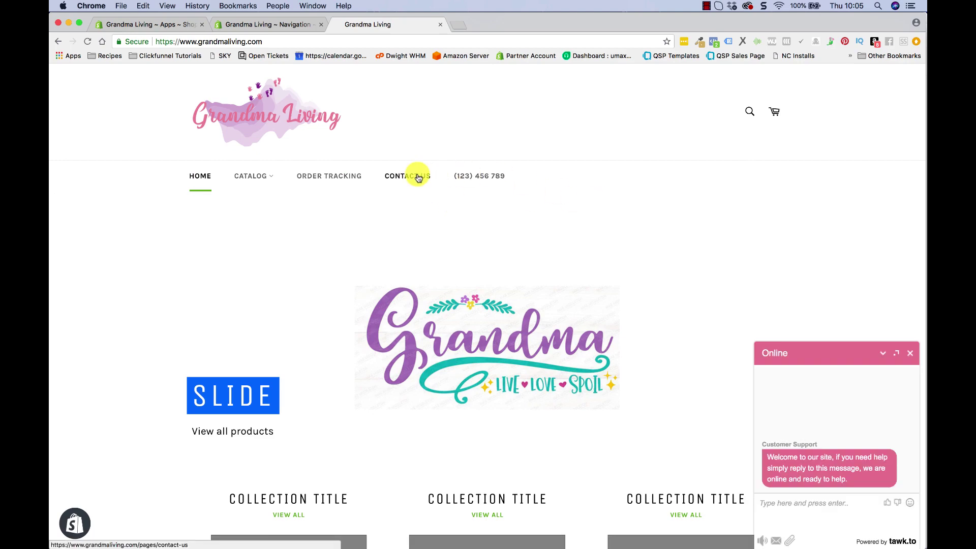
click(418, 176)
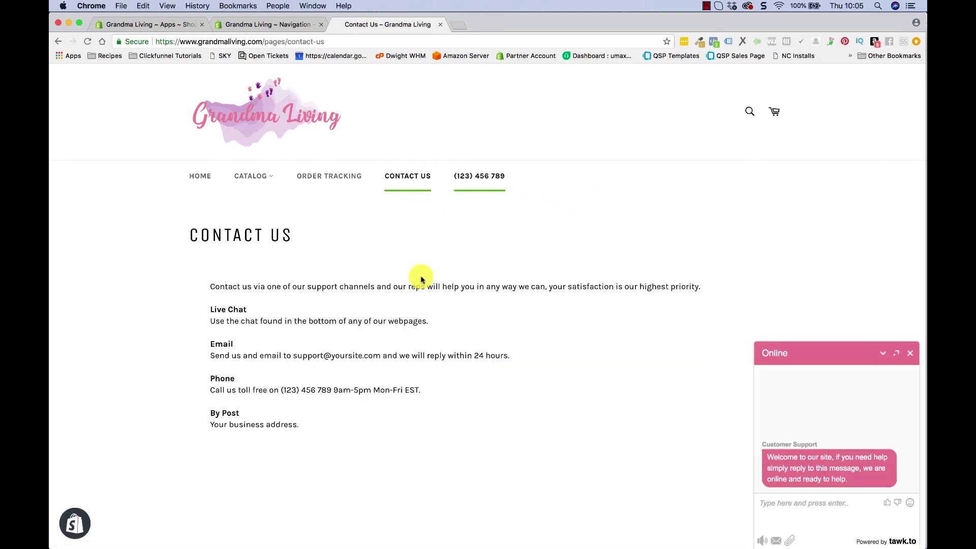
click(480, 176)
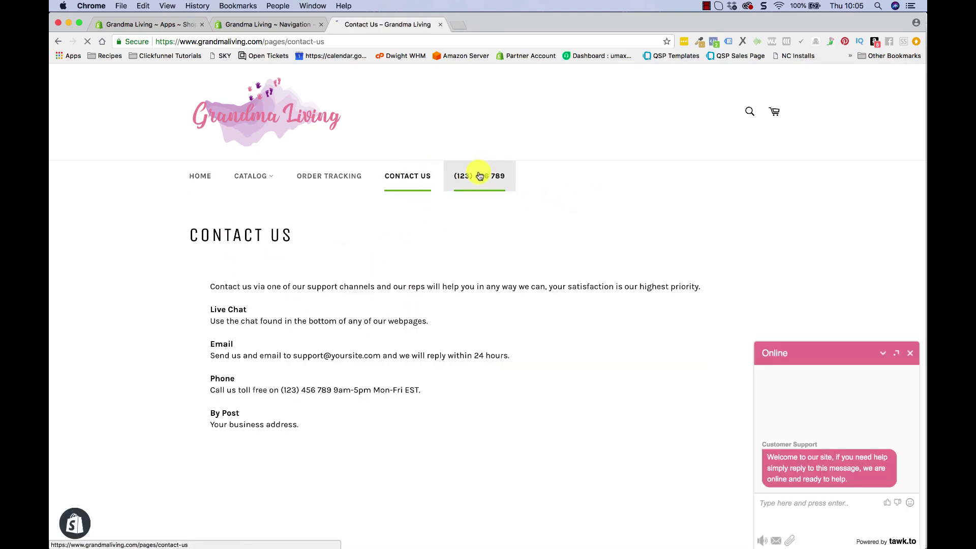
click(333, 177)
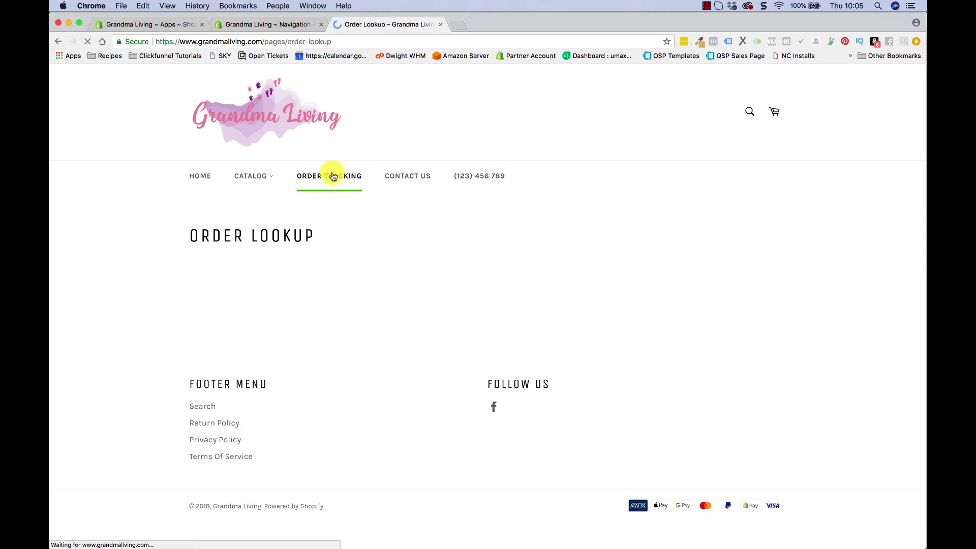
click(473, 182)
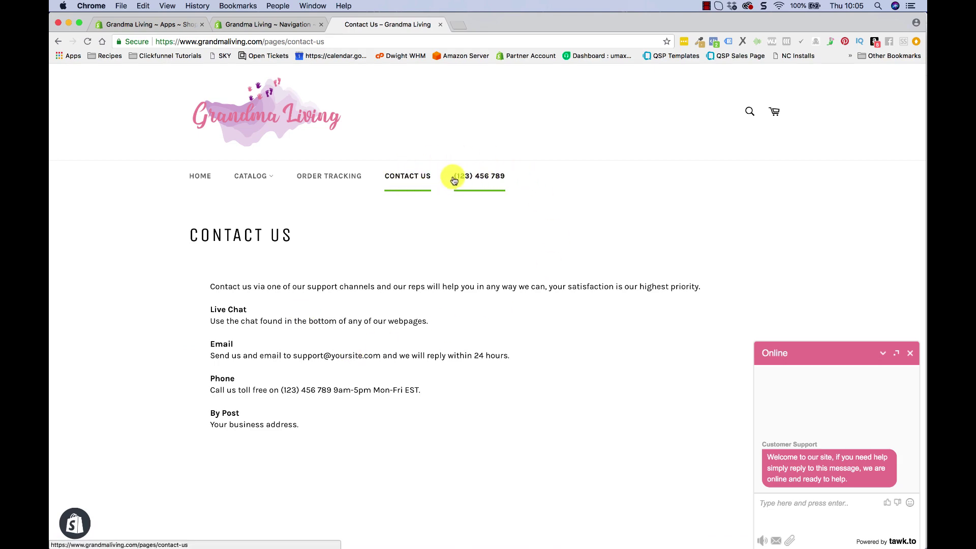
click(349, 179)
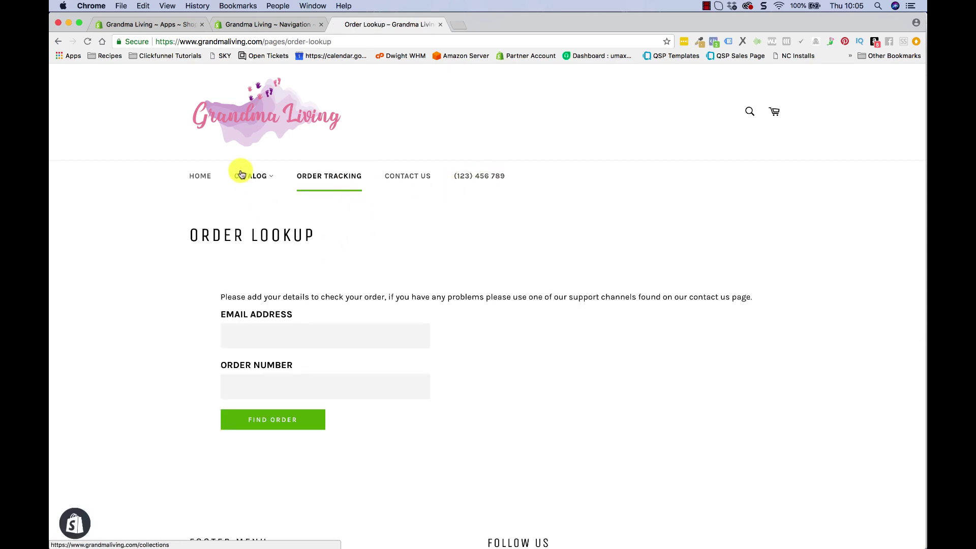
Test the storefront's Catalog dropdown by opening the Cutting Boards, Jewelry and Phone Accessories collections
mouse_move(245, 175)
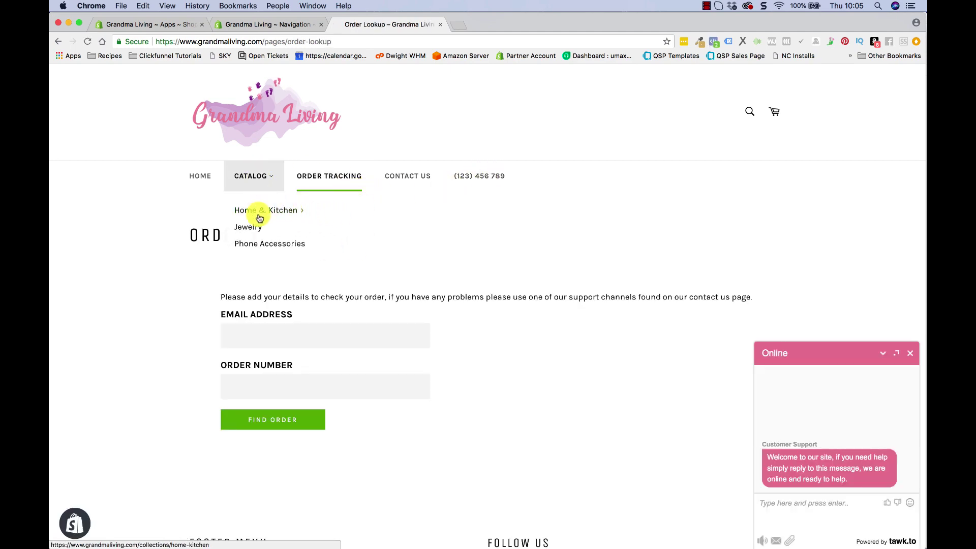
mouse_move(261, 214)
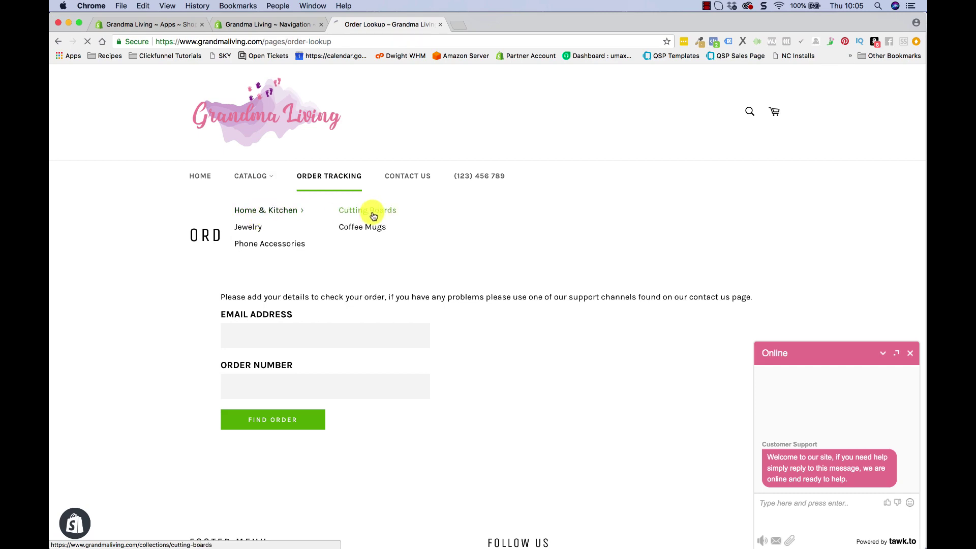
click(372, 216)
mouse_move(256, 176)
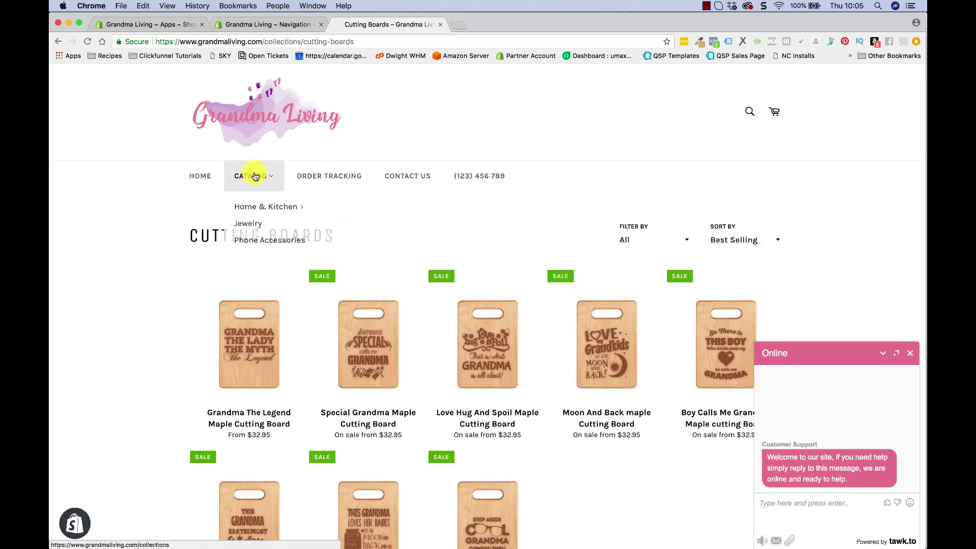
click(262, 228)
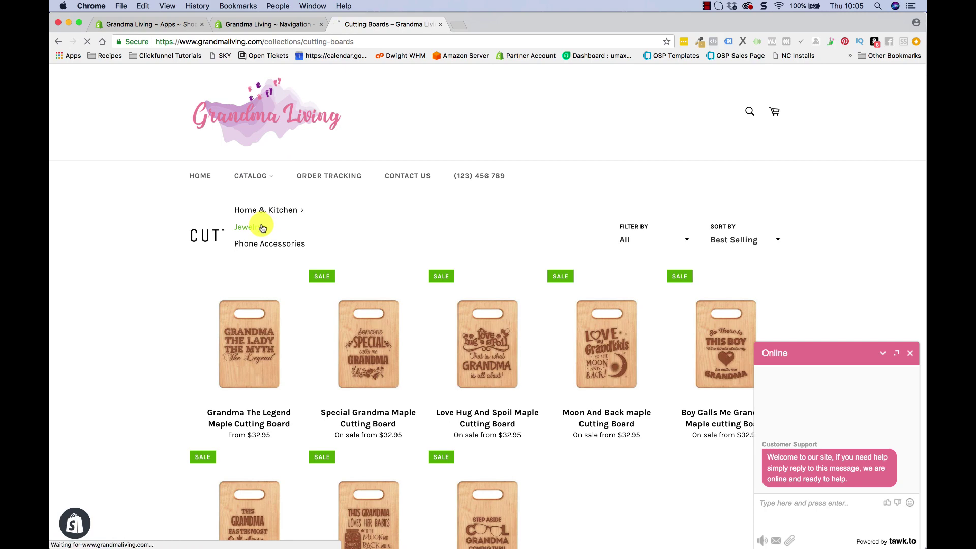
mouse_move(257, 174)
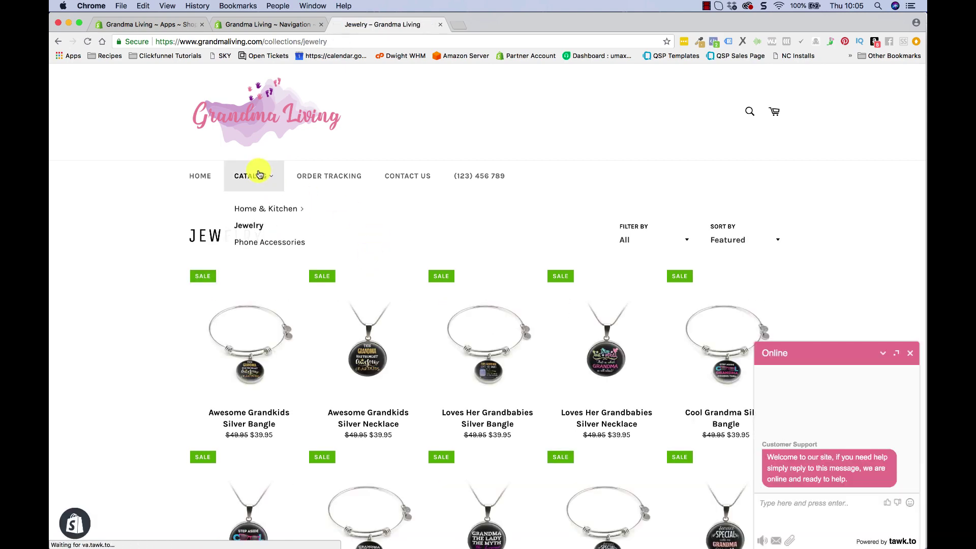
click(257, 241)
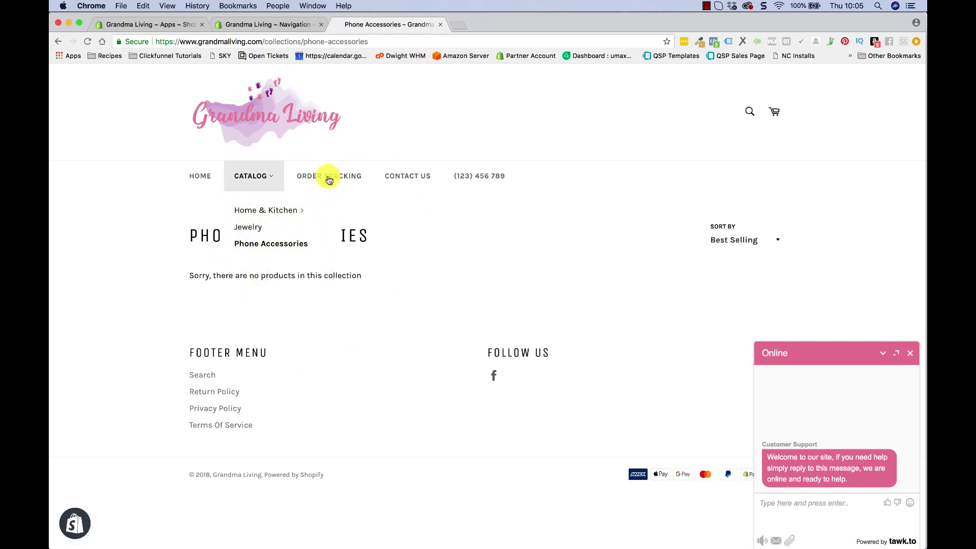
Return to the storefront's home page and open the Coffee Mugs collection from the nested Home & Kitchen submenu
click(204, 176)
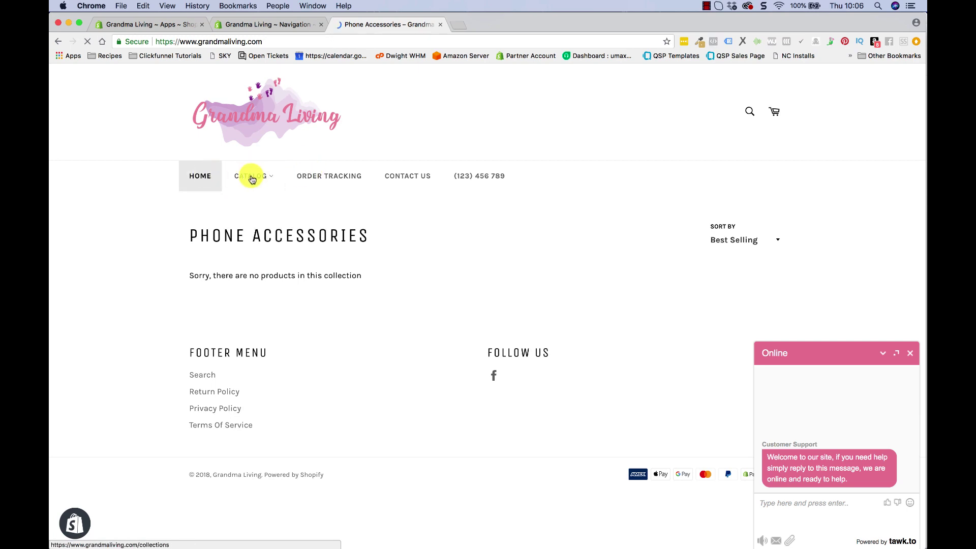
mouse_move(255, 213)
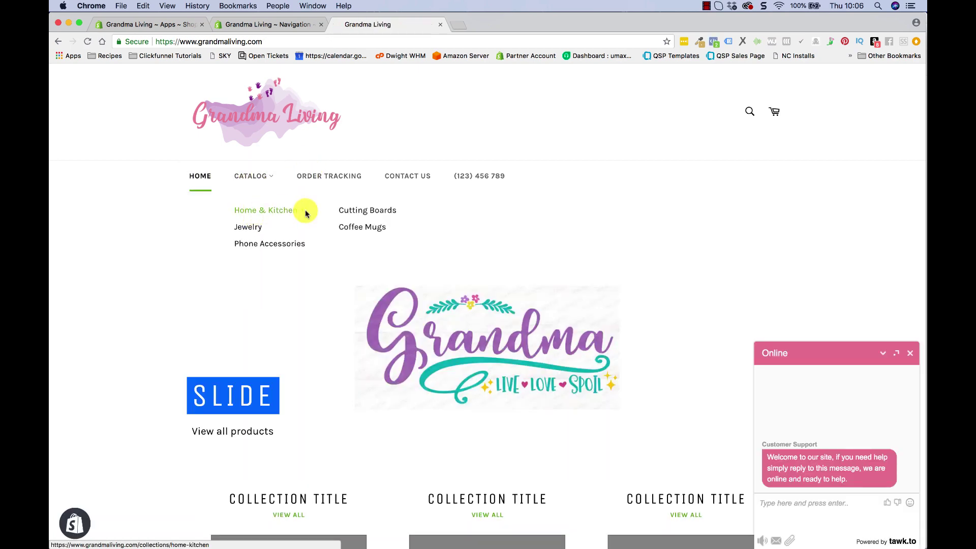
click(355, 228)
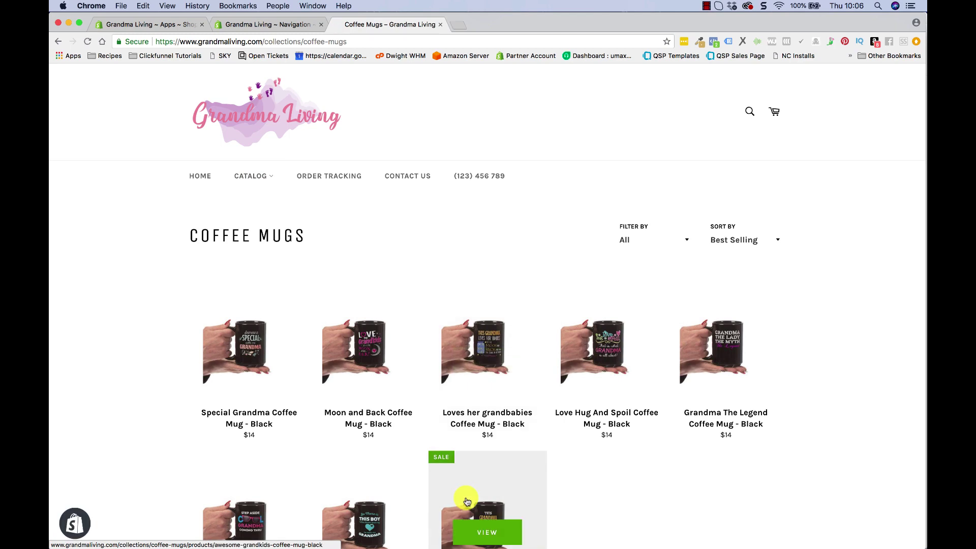